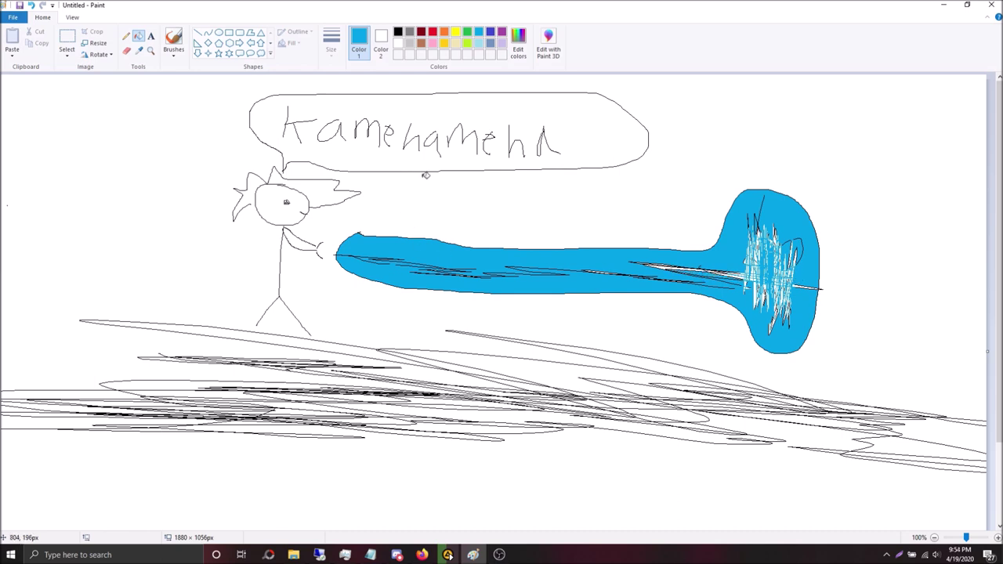
Step: Try to fill the stick figure's head and the back of its hair with red
{"action": "left_click", "coordinate": [433, 33]}
{"action": "left_click", "coordinate": [323, 189]}
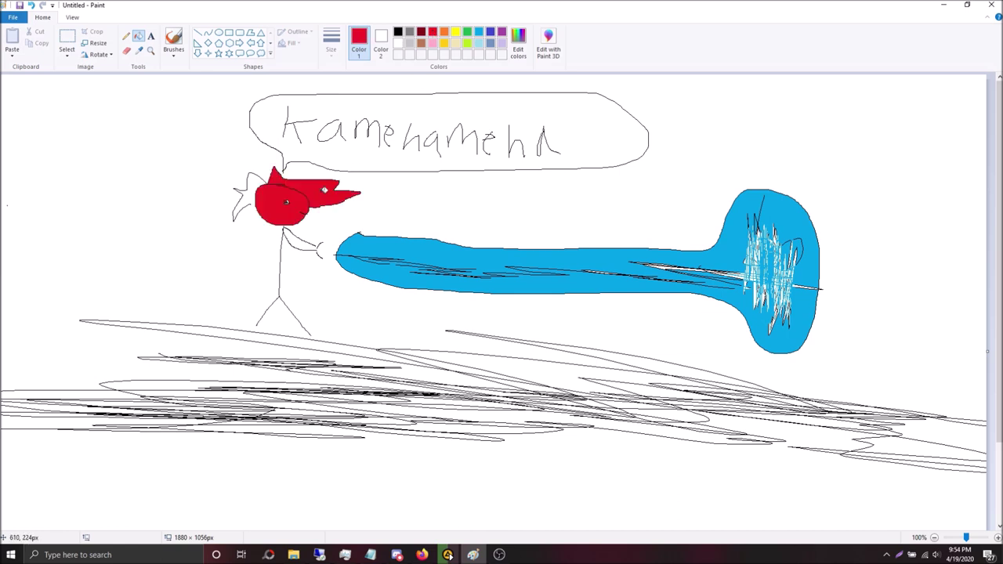
{"action": "key", "text": "ctrl+z"}
{"action": "left_click", "coordinate": [258, 182]}
{"action": "key", "text": "ctrl+z"}
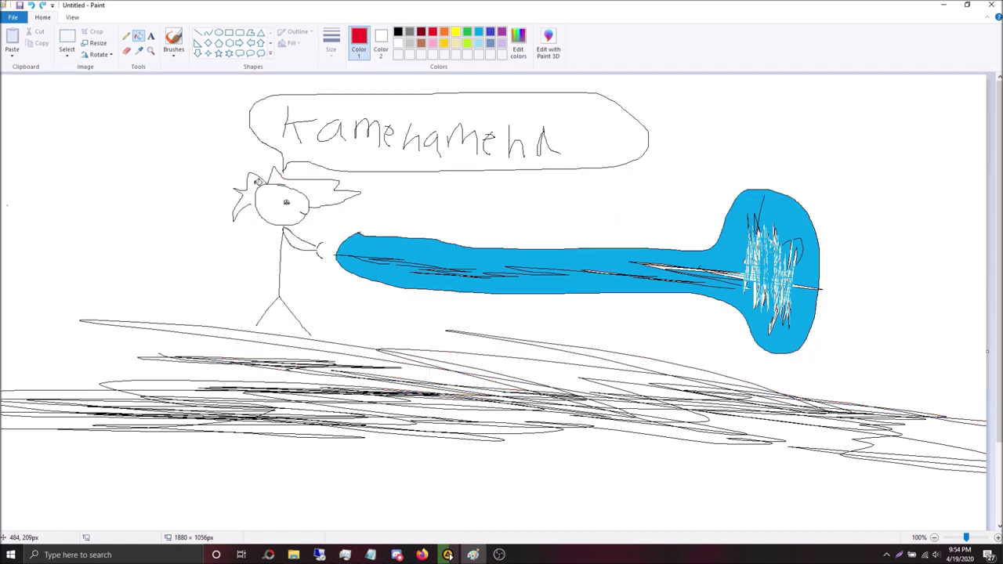
Step: Fill the area beneath the scribbled ground lines with green
{"action": "left_click", "coordinate": [445, 32]}
{"action": "left_click", "coordinate": [409, 32]}
{"action": "left_click", "coordinate": [492, 492]}
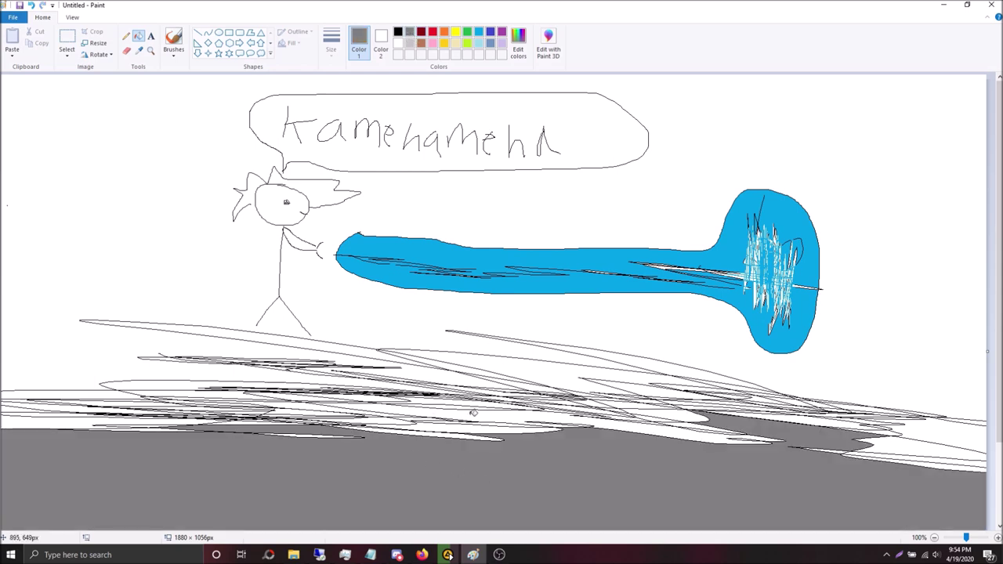
{"action": "left_click", "coordinate": [467, 32]}
{"action": "left_click", "coordinate": [476, 413]}
{"action": "left_click", "coordinate": [459, 431]}
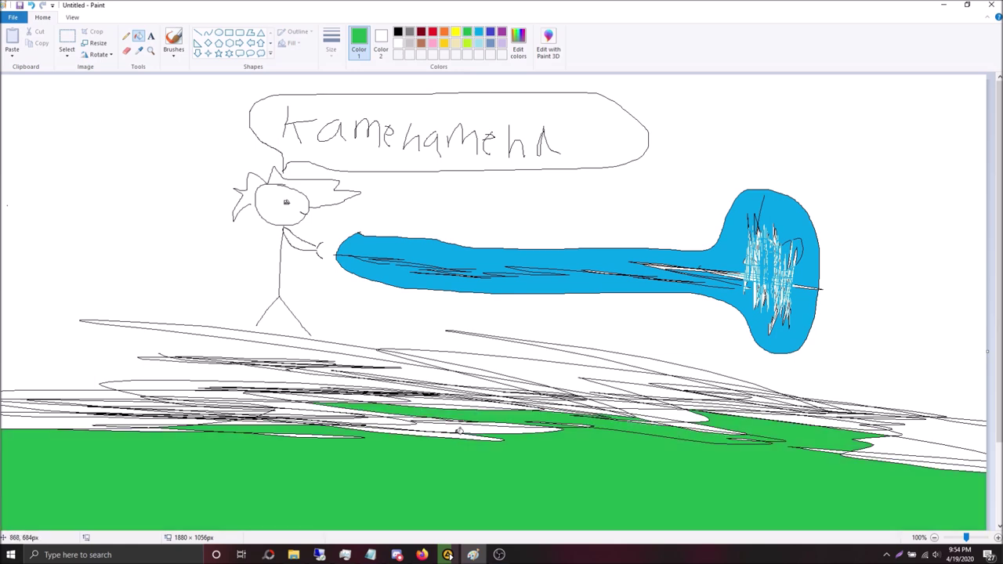
Step: Fill the gaps between the ground scribbles below the stick figure with green
{"action": "left_click", "coordinate": [452, 429]}
{"action": "left_click", "coordinate": [409, 419]}
{"action": "left_click", "coordinate": [318, 407]}
{"action": "left_click", "coordinate": [271, 405]}
{"action": "left_click", "coordinate": [202, 405]}
{"action": "left_click", "coordinate": [177, 406]}
{"action": "left_click", "coordinate": [154, 391]}
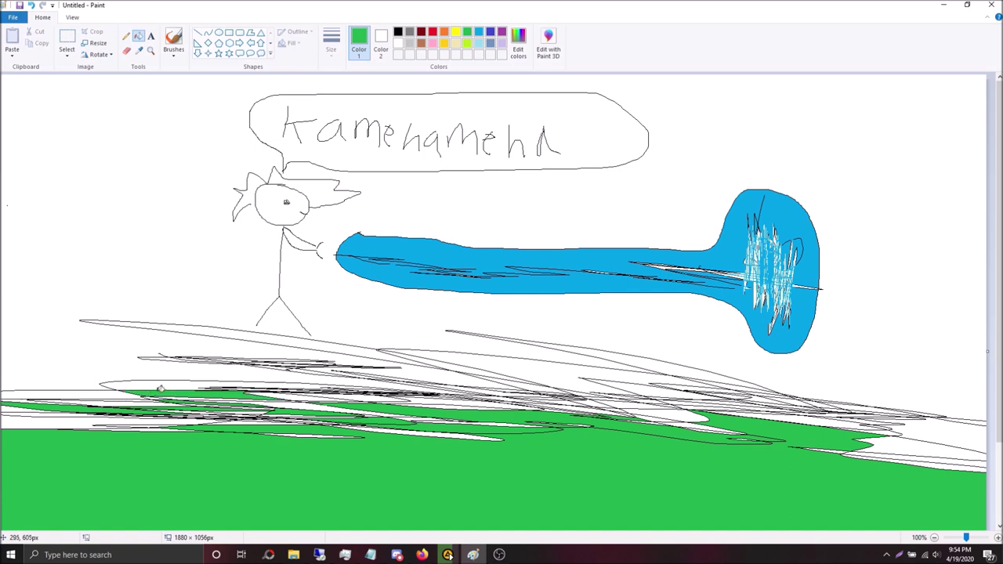
{"action": "left_click", "coordinate": [174, 382]}
{"action": "left_click", "coordinate": [389, 395]}
Step: Fill the gaps between the ground scribbles beneath the far end of the energy beam with green
{"action": "left_click", "coordinate": [642, 406]}
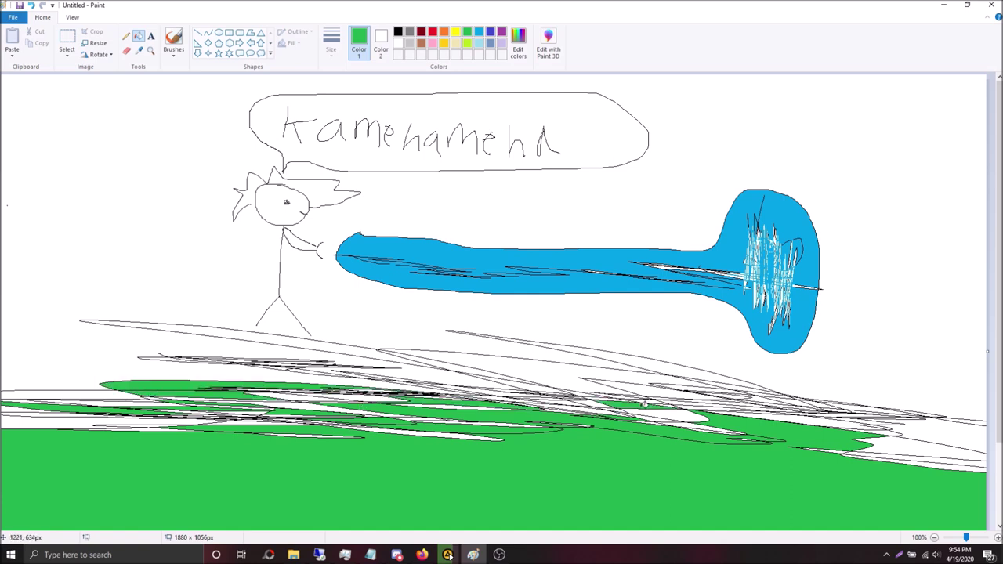
{"action": "left_click", "coordinate": [689, 427]}
{"action": "left_click", "coordinate": [686, 412]}
{"action": "left_click", "coordinate": [672, 394]}
{"action": "left_click", "coordinate": [723, 402]}
{"action": "left_click", "coordinate": [828, 409]}
{"action": "left_click", "coordinate": [905, 452]}
{"action": "left_click", "coordinate": [819, 417]}
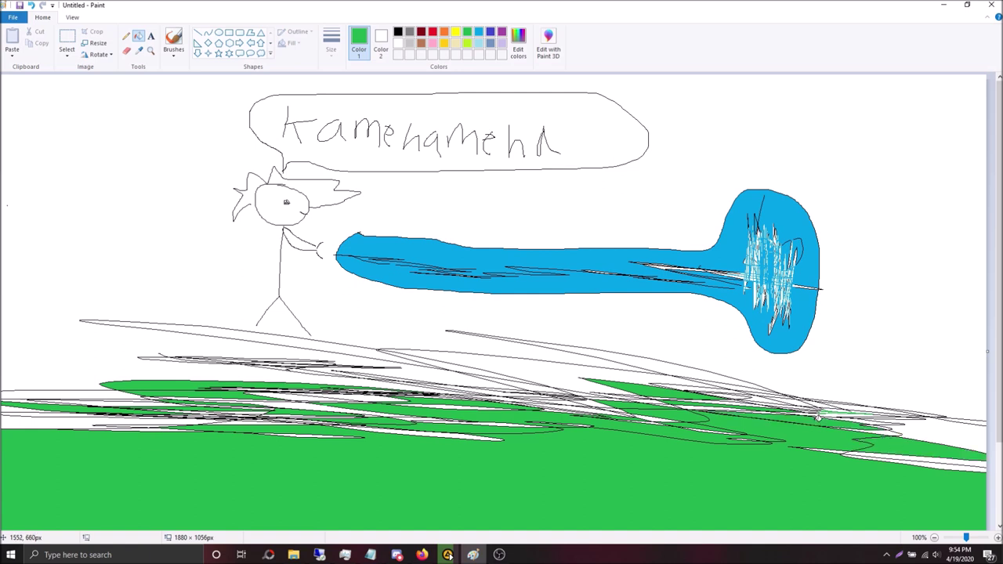
{"action": "left_click", "coordinate": [332, 376]}
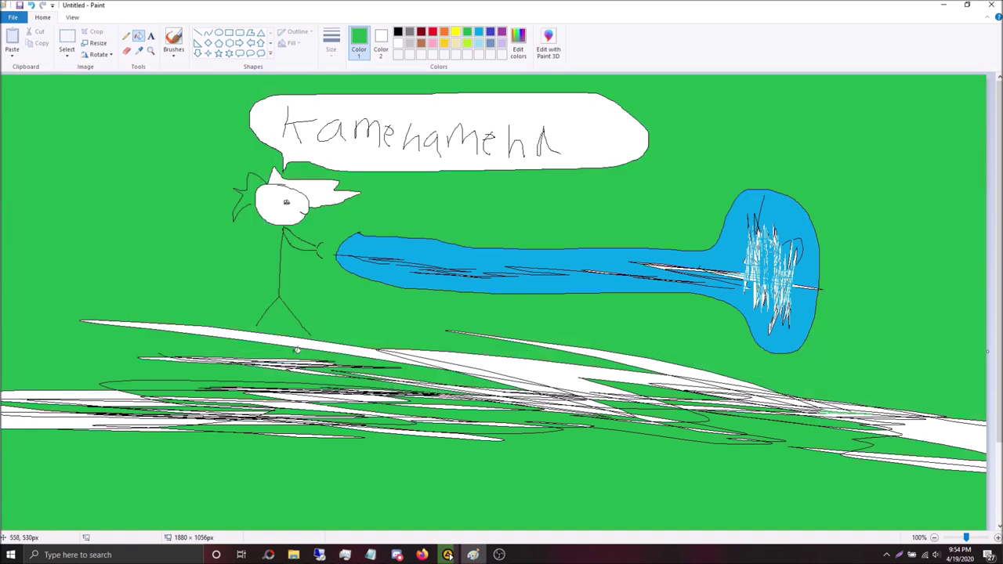
{"action": "key", "text": "ctrl+z"}
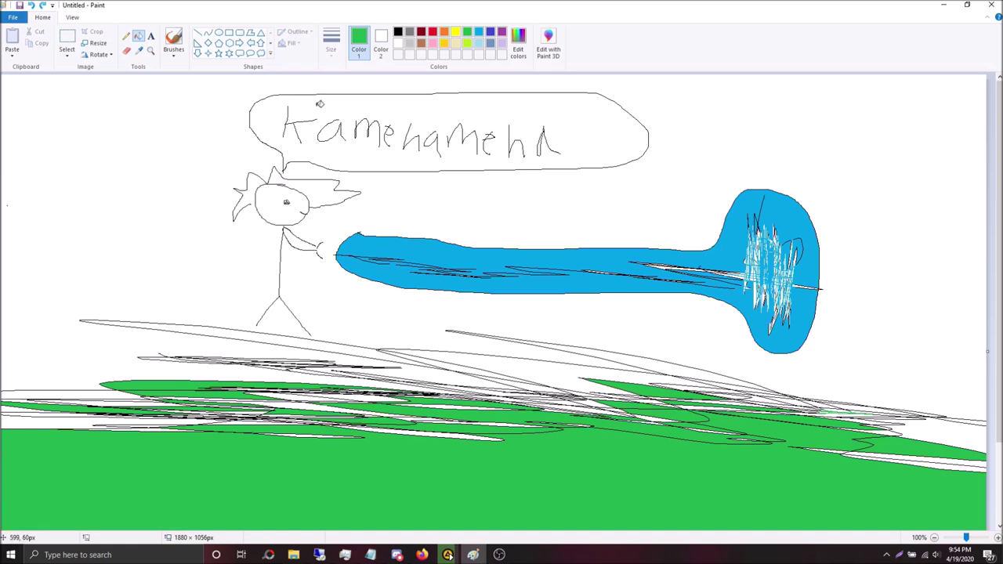
Step: Try again to color the stick figure's head and spiky hair red
{"action": "left_click", "coordinate": [432, 31]}
{"action": "left_click", "coordinate": [283, 206]}
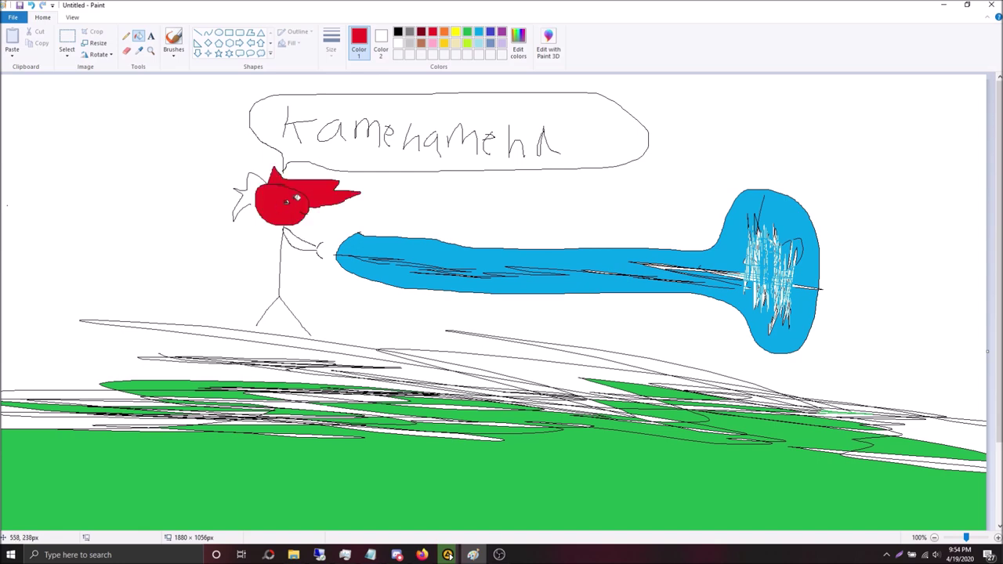
{"action": "key", "text": "ctrl+z"}
{"action": "left_click", "coordinate": [243, 203]}
{"action": "key", "text": "ctrl+z"}
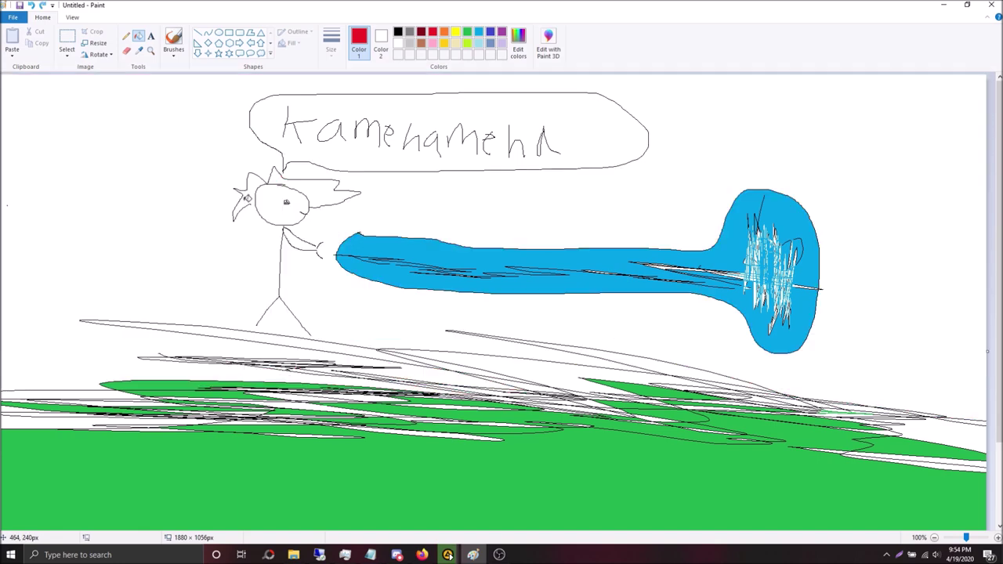
Step: Start a new blank picture without saving the current drawing, and choose the Pencil tool
{"action": "left_click", "coordinate": [14, 17]}
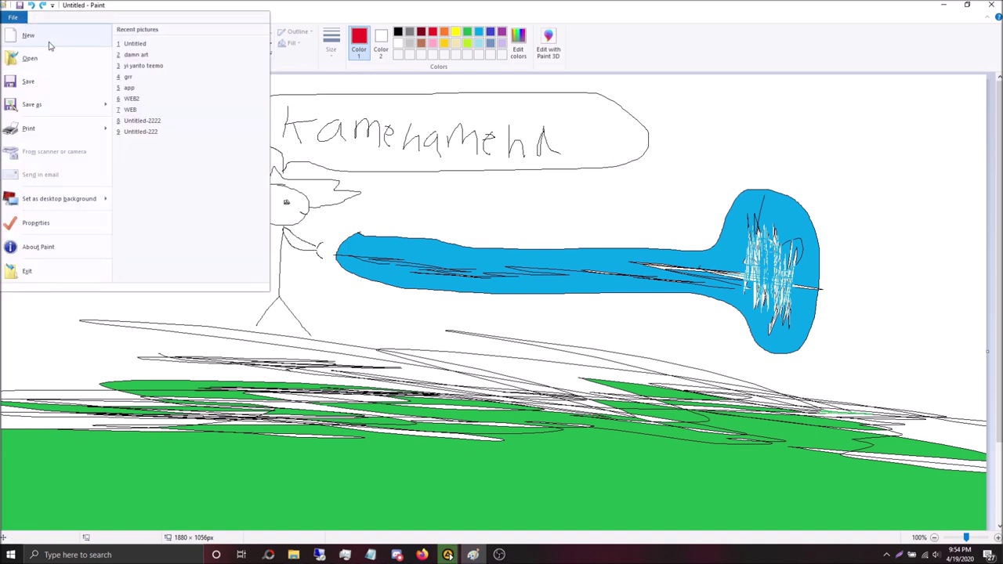
{"action": "left_click", "coordinate": [50, 43]}
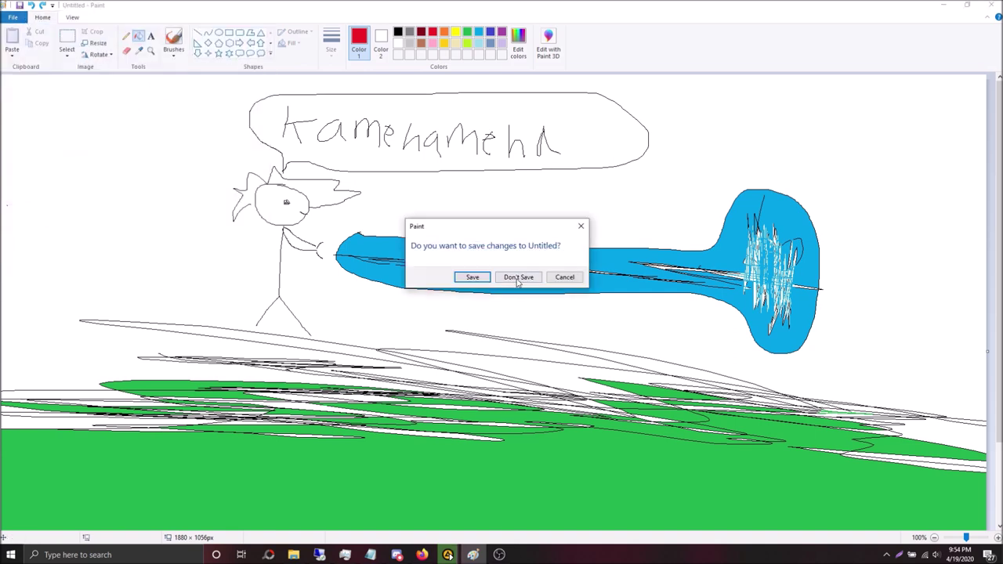
{"action": "left_click", "coordinate": [529, 278]}
{"action": "left_click", "coordinate": [125, 36]}
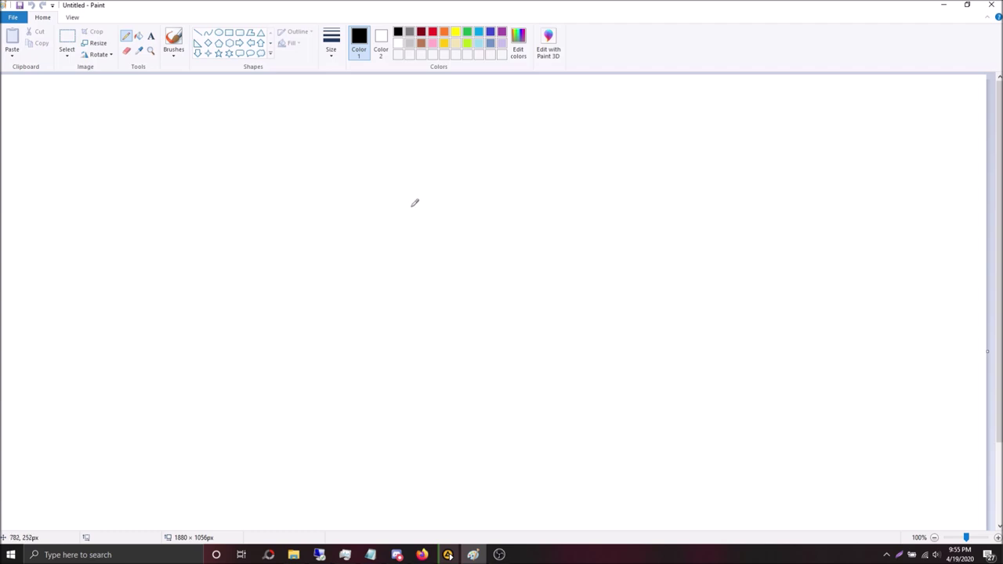
{"action": "mouse_move", "coordinate": [416, 204]}
{"action": "left_mouse_down"}
{"action": "mouse_move", "coordinate": [496, 204]}
{"action": "mouse_move", "coordinate": [574, 146]}
{"action": "mouse_move", "coordinate": [622, 145]}
{"action": "mouse_move", "coordinate": [570, 171]}
{"action": "left_mouse_up"}
{"action": "key", "text": "ctrl+z"}
{"action": "key", "text": "ctrl+z"}
Step: Try to sketch a shark with a dorsal fin, lower fins, curled-up tail, open mouth and an eye
{"action": "mouse_move", "coordinate": [312, 242]}
{"action": "left_mouse_down"}
{"action": "mouse_move", "coordinate": [432, 242]}
{"action": "mouse_move", "coordinate": [547, 177]}
{"action": "mouse_move", "coordinate": [573, 175]}
{"action": "mouse_move", "coordinate": [513, 208]}
{"action": "mouse_move", "coordinate": [502, 247]}
{"action": "mouse_move", "coordinate": [676, 258]}
{"action": "mouse_move", "coordinate": [703, 226]}
{"action": "mouse_move", "coordinate": [694, 190]}
{"action": "mouse_move", "coordinate": [642, 163]}
{"action": "mouse_move", "coordinate": [606, 177]}
{"action": "mouse_move", "coordinate": [631, 148]}
{"action": "mouse_move", "coordinate": [675, 141]}
{"action": "mouse_move", "coordinate": [679, 99]}
{"action": "mouse_move", "coordinate": [703, 143]}
{"action": "mouse_move", "coordinate": [699, 160]}
{"action": "mouse_move", "coordinate": [726, 190]}
{"action": "mouse_move", "coordinate": [722, 262]}
{"action": "mouse_move", "coordinate": [633, 318]}
{"action": "mouse_move", "coordinate": [517, 333]}
{"action": "mouse_move", "coordinate": [540, 362]}
{"action": "mouse_move", "coordinate": [487, 335]}
{"action": "mouse_move", "coordinate": [433, 334]}
{"action": "mouse_move", "coordinate": [417, 343]}
{"action": "mouse_move", "coordinate": [420, 354]}
{"action": "mouse_move", "coordinate": [393, 323]}
{"action": "mouse_move", "coordinate": [326, 301]}
{"action": "left_mouse_up"}
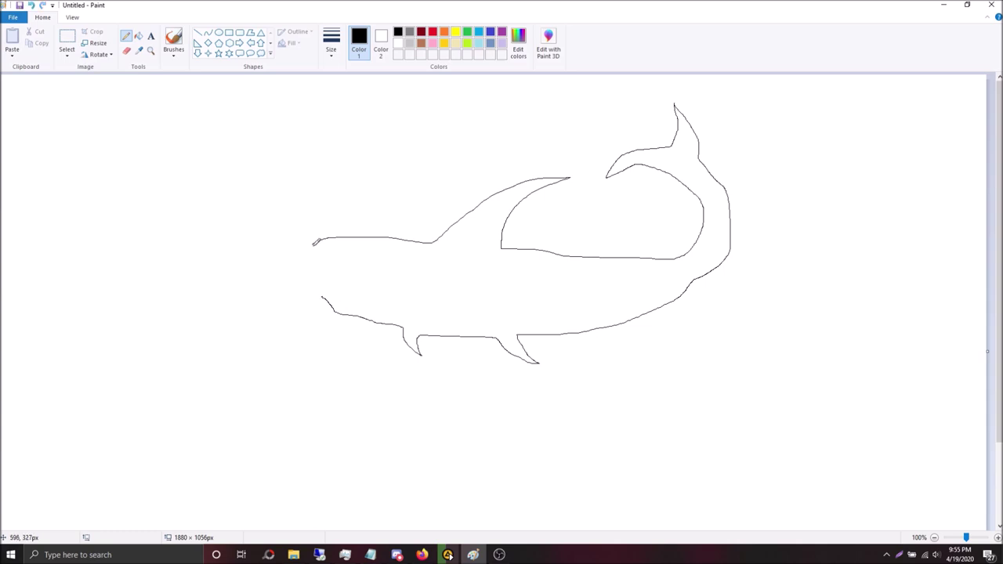
{"action": "mouse_move", "coordinate": [311, 251]}
{"action": "left_mouse_down"}
{"action": "mouse_move", "coordinate": [323, 267]}
{"action": "mouse_move", "coordinate": [380, 273]}
{"action": "mouse_move", "coordinate": [327, 295]}
{"action": "left_mouse_up"}
{"action": "left_click_drag", "start_coordinate": [395, 251], "coordinate": [416, 252]}
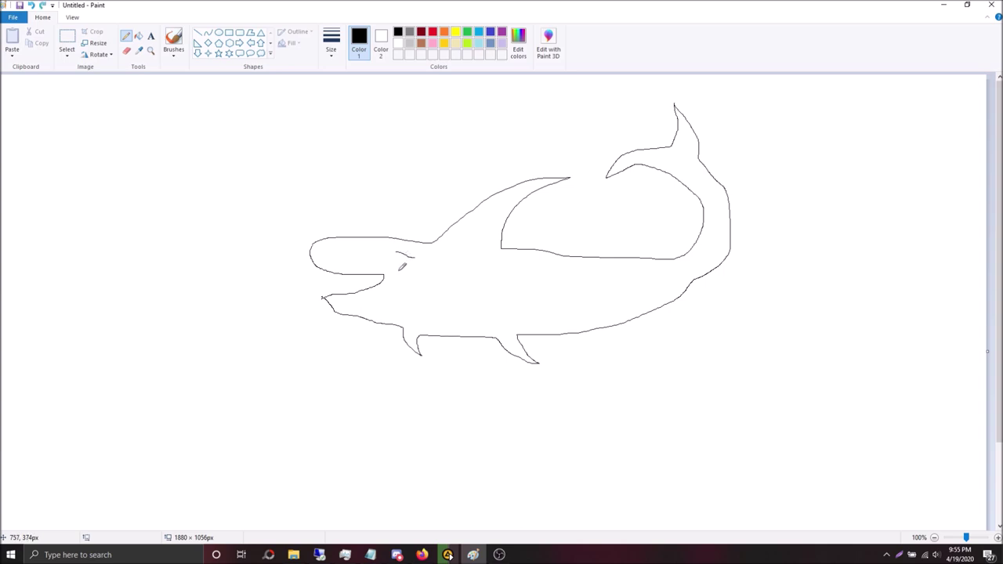
{"action": "key", "text": "ctrl+z"}
{"action": "key", "text": "ctrl+z"}
{"action": "key", "text": "ctrl+z"}
{"action": "key", "text": "ctrl+z"}
{"action": "key", "text": "ctrl+z"}
{"action": "mouse_move", "coordinate": [295, 224]}
{"action": "left_mouse_down"}
{"action": "mouse_move", "coordinate": [430, 215]}
{"action": "mouse_move", "coordinate": [484, 169]}
{"action": "mouse_move", "coordinate": [521, 161]}
{"action": "mouse_move", "coordinate": [498, 184]}
{"action": "mouse_move", "coordinate": [483, 221]}
{"action": "mouse_move", "coordinate": [491, 231]}
{"action": "mouse_move", "coordinate": [631, 236]}
{"action": "mouse_move", "coordinate": [667, 218]}
{"action": "mouse_move", "coordinate": [680, 195]}
{"action": "mouse_move", "coordinate": [664, 157]}
{"action": "mouse_move", "coordinate": [629, 150]}
{"action": "mouse_move", "coordinate": [670, 143]}
{"action": "mouse_move", "coordinate": [711, 159]}
{"action": "mouse_move", "coordinate": [748, 114]}
{"action": "mouse_move", "coordinate": [760, 167]}
{"action": "mouse_move", "coordinate": [727, 206]}
{"action": "mouse_move", "coordinate": [721, 231]}
{"action": "mouse_move", "coordinate": [611, 303]}
{"action": "mouse_move", "coordinate": [494, 317]}
{"action": "mouse_move", "coordinate": [521, 329]}
{"action": "mouse_move", "coordinate": [512, 334]}
{"action": "mouse_move", "coordinate": [453, 312]}
{"action": "mouse_move", "coordinate": [401, 312]}
{"action": "mouse_move", "coordinate": [405, 322]}
{"action": "mouse_move", "coordinate": [356, 307]}
{"action": "left_mouse_up"}
{"action": "key", "text": "ctrl+z"}
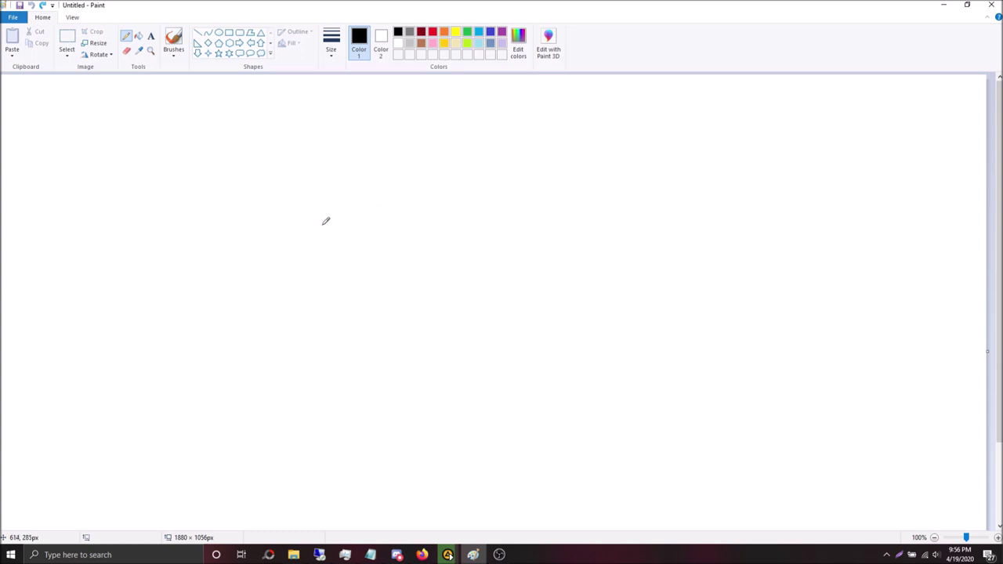
{"action": "mouse_move", "coordinate": [295, 226]}
{"action": "left_mouse_down"}
{"action": "mouse_move", "coordinate": [383, 202]}
{"action": "mouse_move", "coordinate": [448, 217]}
{"action": "mouse_move", "coordinate": [439, 222]}
{"action": "left_mouse_up"}
{"action": "key", "text": "ctrl+z"}
{"action": "mouse_move", "coordinate": [321, 215]}
{"action": "left_mouse_down"}
{"action": "mouse_move", "coordinate": [365, 197]}
{"action": "mouse_move", "coordinate": [454, 189]}
{"action": "mouse_move", "coordinate": [507, 149]}
{"action": "mouse_move", "coordinate": [571, 126]}
{"action": "mouse_move", "coordinate": [543, 142]}
{"action": "mouse_move", "coordinate": [495, 212]}
{"action": "mouse_move", "coordinate": [526, 231]}
{"action": "mouse_move", "coordinate": [650, 228]}
{"action": "mouse_move", "coordinate": [702, 210]}
{"action": "mouse_move", "coordinate": [716, 180]}
{"action": "mouse_move", "coordinate": [707, 138]}
{"action": "mouse_move", "coordinate": [736, 167]}
{"action": "left_mouse_up"}
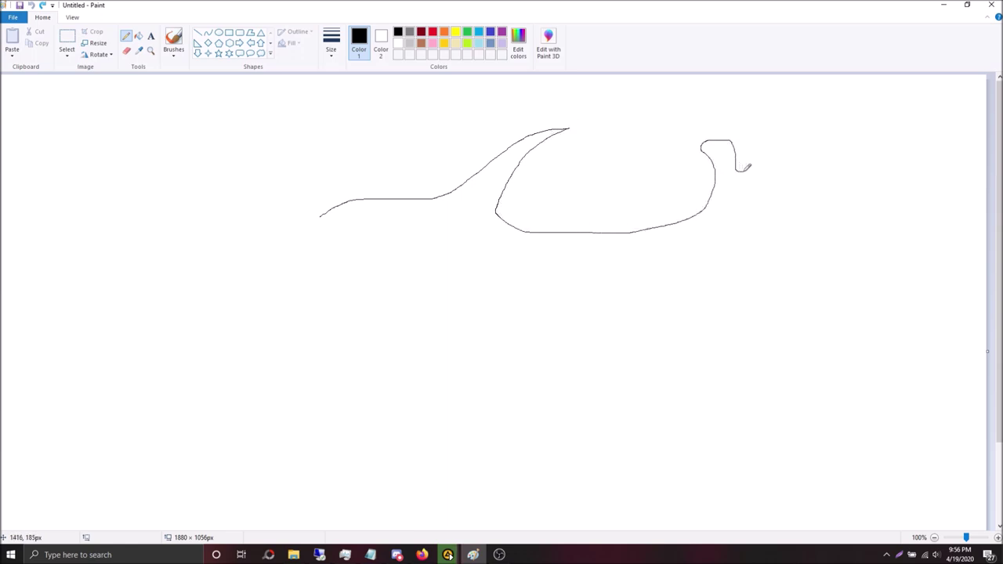
{"action": "key", "text": "ctrl+z"}
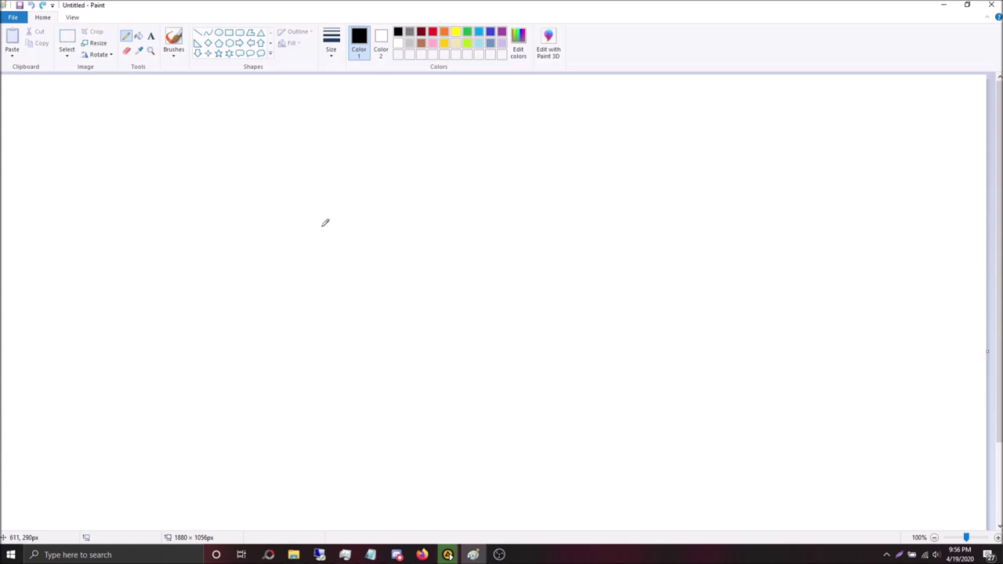
Step: Draw a large shark outline in black with a dorsal fin, raised forked tail, belly fin and wide-open mouth
{"action": "mouse_move", "coordinate": [345, 226]}
{"action": "left_mouse_down"}
{"action": "mouse_move", "coordinate": [468, 223]}
{"action": "mouse_move", "coordinate": [534, 172]}
{"action": "mouse_move", "coordinate": [582, 158]}
{"action": "mouse_move", "coordinate": [546, 188]}
{"action": "mouse_move", "coordinate": [533, 231]}
{"action": "mouse_move", "coordinate": [594, 245]}
{"action": "mouse_move", "coordinate": [681, 242]}
{"action": "mouse_move", "coordinate": [704, 231]}
{"action": "mouse_move", "coordinate": [713, 197]}
{"action": "mouse_move", "coordinate": [687, 172]}
{"action": "mouse_move", "coordinate": [666, 176]}
{"action": "mouse_move", "coordinate": [693, 166]}
{"action": "mouse_move", "coordinate": [741, 190]}
{"action": "mouse_move", "coordinate": [786, 145]}
{"action": "mouse_move", "coordinate": [787, 185]}
{"action": "mouse_move", "coordinate": [763, 218]}
{"action": "left_mouse_up"}
{"action": "mouse_move", "coordinate": [728, 247]}
{"action": "left_mouse_down"}
{"action": "mouse_move", "coordinate": [665, 332]}
{"action": "mouse_move", "coordinate": [612, 351]}
{"action": "mouse_move", "coordinate": [524, 341]}
{"action": "mouse_move", "coordinate": [526, 361]}
{"action": "mouse_move", "coordinate": [452, 331]}
{"action": "mouse_move", "coordinate": [396, 329]}
{"action": "left_mouse_up"}
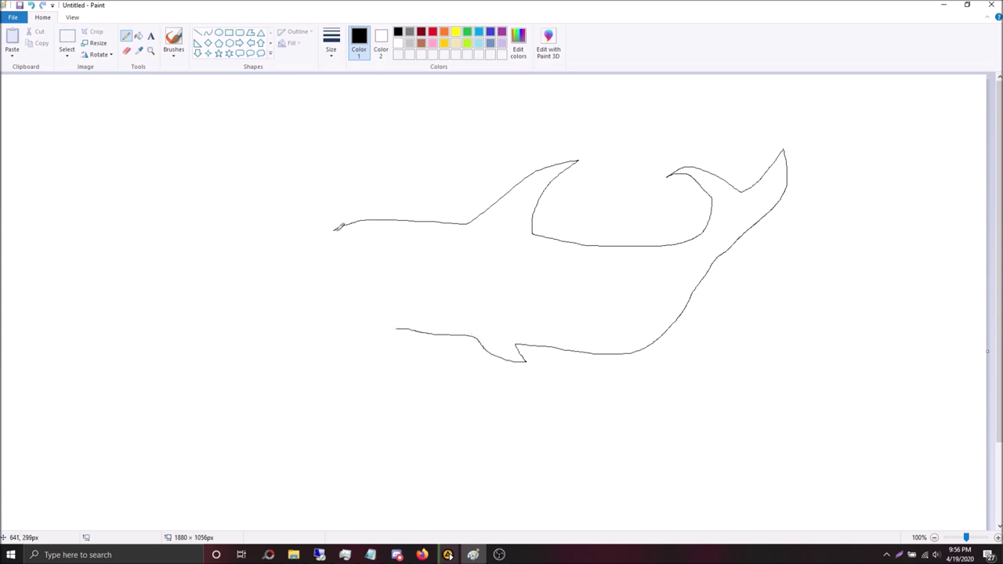
{"action": "mouse_move", "coordinate": [332, 236]}
{"action": "left_mouse_down"}
{"action": "mouse_move", "coordinate": [368, 267]}
{"action": "mouse_move", "coordinate": [310, 308]}
{"action": "mouse_move", "coordinate": [349, 304]}
{"action": "mouse_move", "coordinate": [437, 333]}
{"action": "left_mouse_up"}
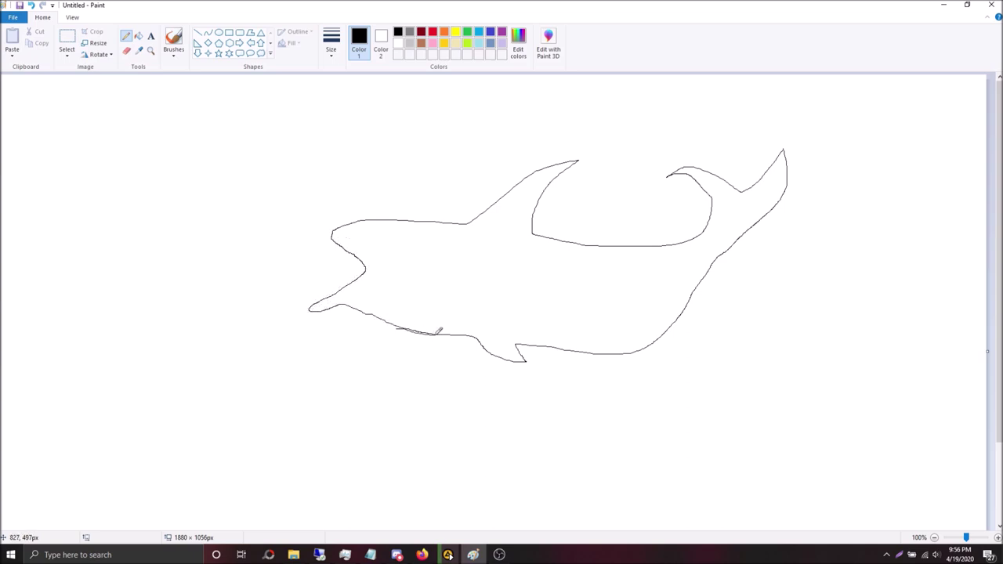
Step: Add an eye with a pupil, jagged teeth along both jaws, and lines separating the tail and fins from the shark's body
{"action": "mouse_move", "coordinate": [400, 235]}
{"action": "left_mouse_down"}
{"action": "mouse_move", "coordinate": [433, 234]}
{"action": "mouse_move", "coordinate": [419, 246]}
{"action": "mouse_move", "coordinate": [399, 243]}
{"action": "left_mouse_up"}
{"action": "left_click_drag", "start_coordinate": [707, 228], "coordinate": [723, 247]}
{"action": "mouse_move", "coordinate": [333, 233]}
{"action": "left_mouse_down"}
{"action": "mouse_move", "coordinate": [337, 253]}
{"action": "mouse_move", "coordinate": [351, 251]}
{"action": "left_mouse_up"}
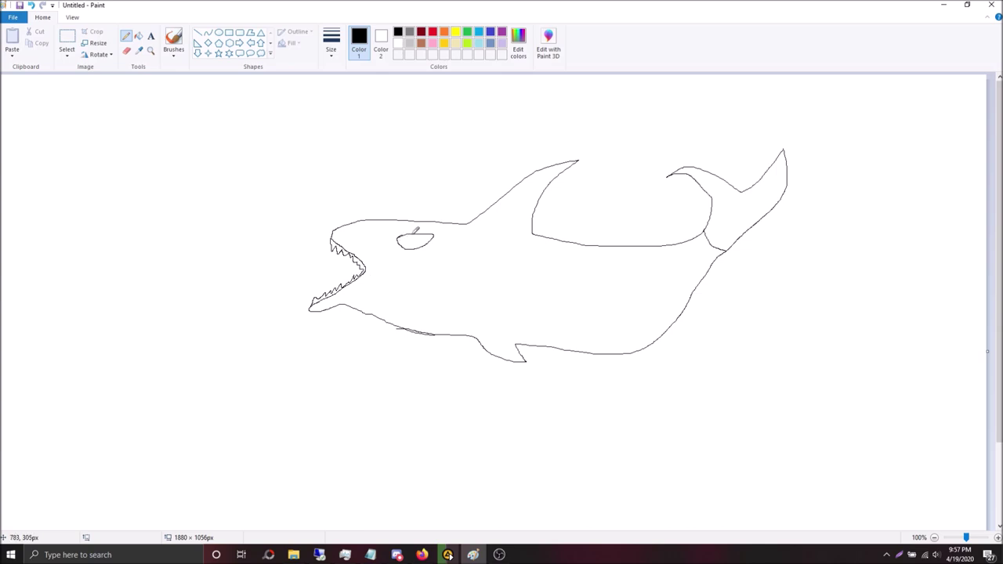
{"action": "left_click_drag", "start_coordinate": [416, 237], "coordinate": [419, 248]}
{"action": "left_click_drag", "start_coordinate": [474, 334], "coordinate": [523, 345]}
{"action": "left_click_drag", "start_coordinate": [470, 222], "coordinate": [541, 232]}
Step: Draw three small fish in front of the shark's open mouth
{"action": "left_click_drag", "start_coordinate": [267, 265], "coordinate": [284, 267]}
{"action": "key", "text": "ctrl+z"}
{"action": "mouse_move", "coordinate": [279, 275]}
{"action": "left_mouse_down"}
{"action": "mouse_move", "coordinate": [262, 282]}
{"action": "mouse_move", "coordinate": [261, 268]}
{"action": "mouse_move", "coordinate": [283, 287]}
{"action": "mouse_move", "coordinate": [279, 272]}
{"action": "left_mouse_up"}
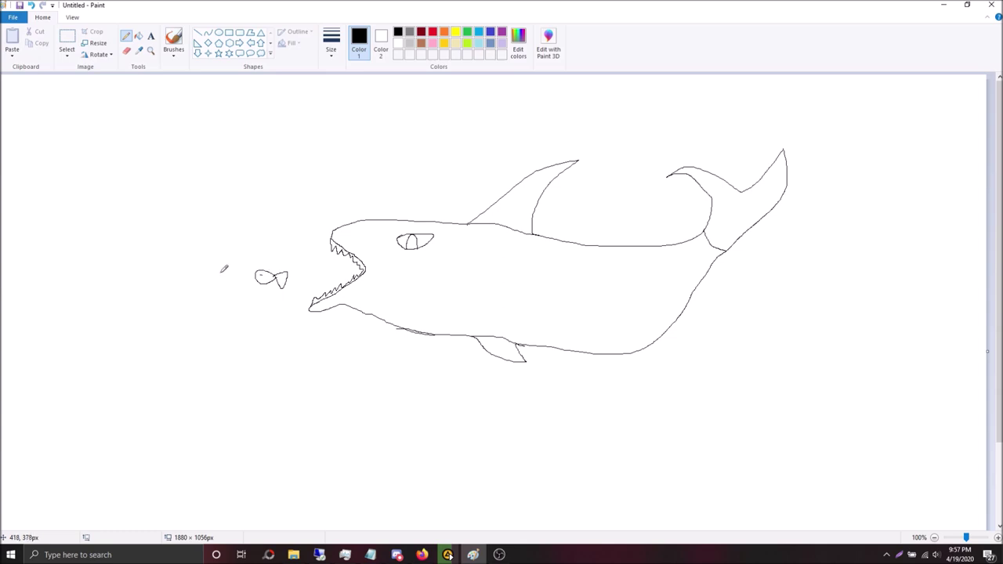
{"action": "mouse_move", "coordinate": [217, 274]}
{"action": "left_mouse_down"}
{"action": "mouse_move", "coordinate": [245, 275]}
{"action": "mouse_move", "coordinate": [218, 279]}
{"action": "left_mouse_up"}
{"action": "mouse_move", "coordinate": [256, 253]}
{"action": "left_mouse_down"}
{"action": "mouse_move", "coordinate": [286, 259]}
{"action": "mouse_move", "coordinate": [298, 238]}
{"action": "mouse_move", "coordinate": [274, 252]}
{"action": "mouse_move", "coordinate": [292, 266]}
{"action": "mouse_move", "coordinate": [296, 245]}
{"action": "left_mouse_up"}
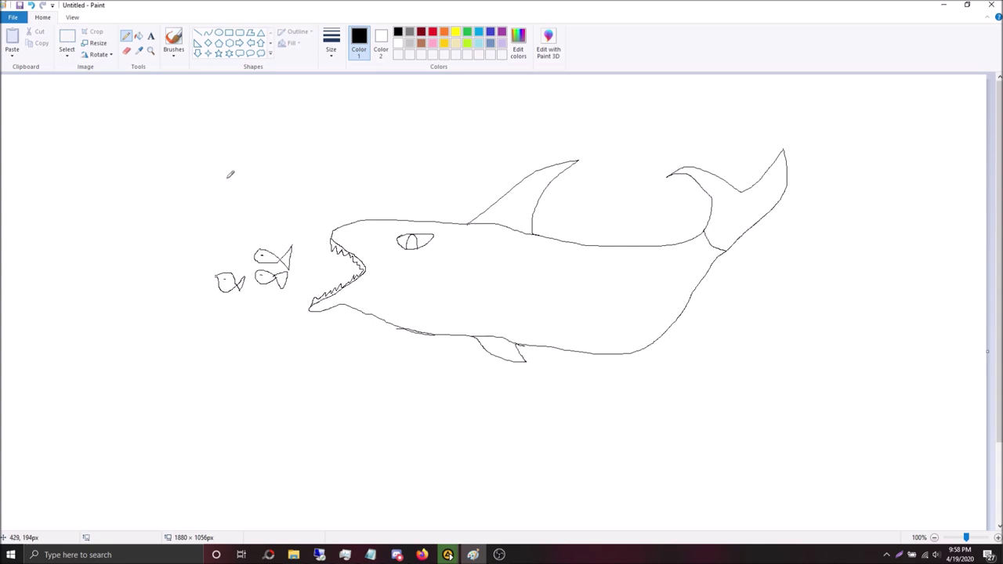
Step: Draw a speech bubble above the small fish with the handwritten text "nigero!!!" inside it
{"action": "mouse_move", "coordinate": [227, 215]}
{"action": "left_mouse_down"}
{"action": "mouse_move", "coordinate": [183, 175]}
{"action": "mouse_move", "coordinate": [147, 169]}
{"action": "left_mouse_up"}
{"action": "left_click_drag", "start_coordinate": [227, 213], "coordinate": [236, 239]}
{"action": "mouse_move", "coordinate": [186, 158]}
{"action": "left_mouse_down"}
{"action": "mouse_move", "coordinate": [240, 140]}
{"action": "mouse_move", "coordinate": [248, 158]}
{"action": "mouse_move", "coordinate": [251, 144]}
{"action": "mouse_move", "coordinate": [264, 161]}
{"action": "mouse_move", "coordinate": [271, 145]}
{"action": "mouse_move", "coordinate": [290, 163]}
{"action": "mouse_move", "coordinate": [306, 152]}
{"action": "mouse_move", "coordinate": [291, 147]}
{"action": "mouse_move", "coordinate": [318, 149]}
{"action": "mouse_move", "coordinate": [314, 173]}
{"action": "mouse_move", "coordinate": [345, 174]}
{"action": "left_mouse_up"}
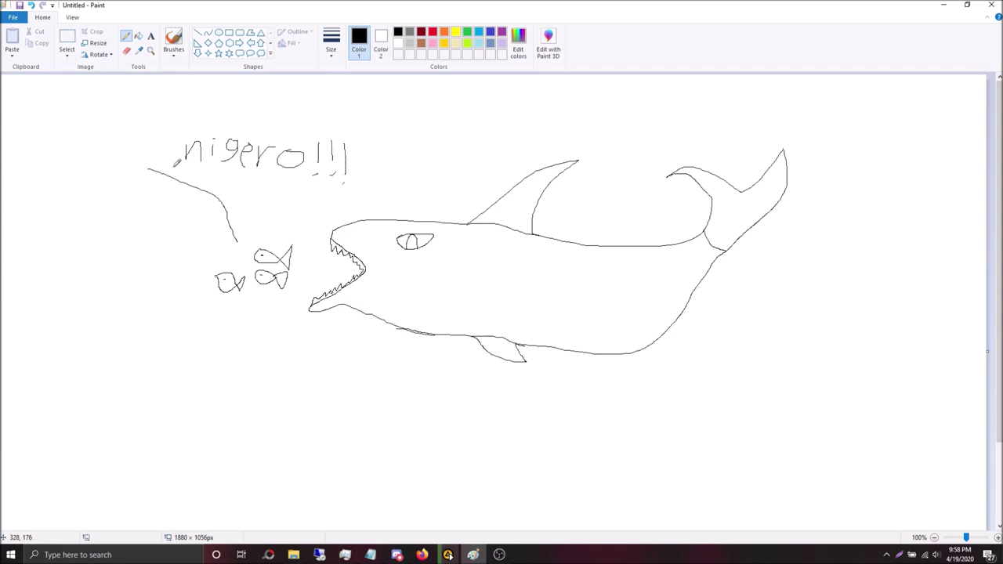
{"action": "mouse_move", "coordinate": [148, 167]}
{"action": "left_mouse_down"}
{"action": "mouse_move", "coordinate": [162, 142]}
{"action": "mouse_move", "coordinate": [220, 123]}
{"action": "mouse_move", "coordinate": [360, 123]}
{"action": "mouse_move", "coordinate": [385, 139]}
{"action": "mouse_move", "coordinate": [366, 174]}
{"action": "mouse_move", "coordinate": [260, 200]}
{"action": "mouse_move", "coordinate": [240, 240]}
{"action": "left_mouse_up"}
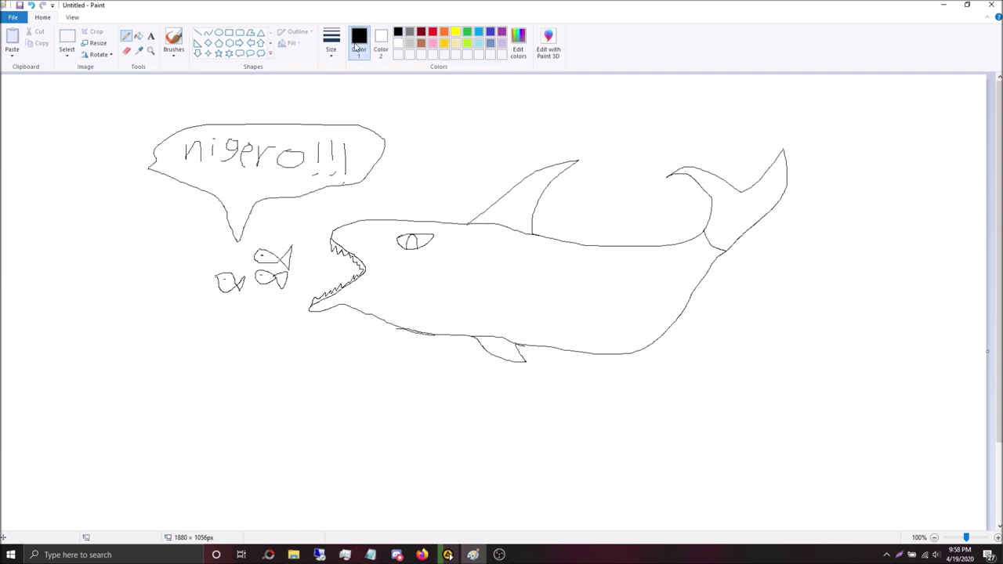
Step: Fill the shark's body with turquoise blue
{"action": "left_click", "coordinate": [139, 36]}
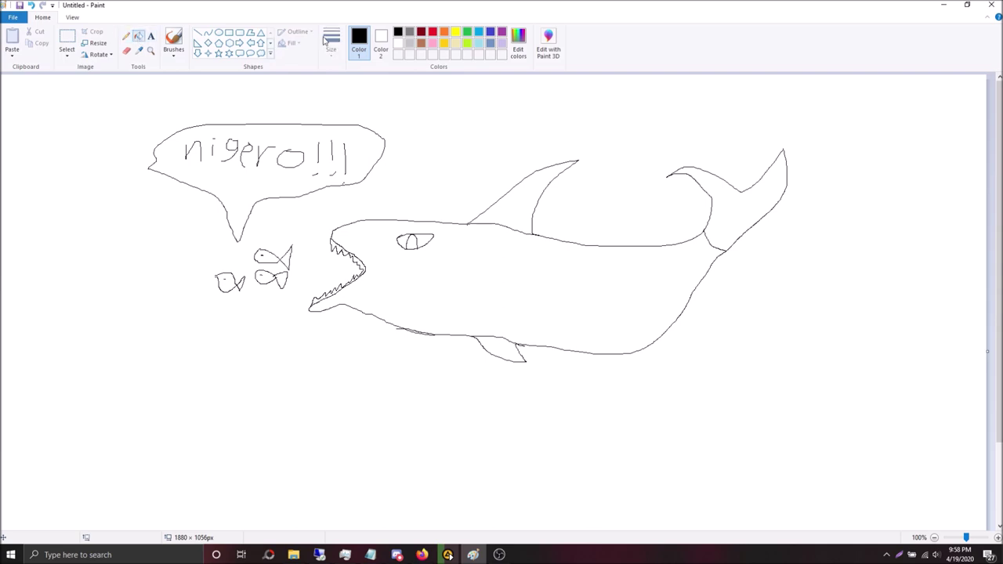
{"action": "left_click", "coordinate": [432, 32]}
{"action": "left_click", "coordinate": [491, 32]}
{"action": "left_click", "coordinate": [493, 272]}
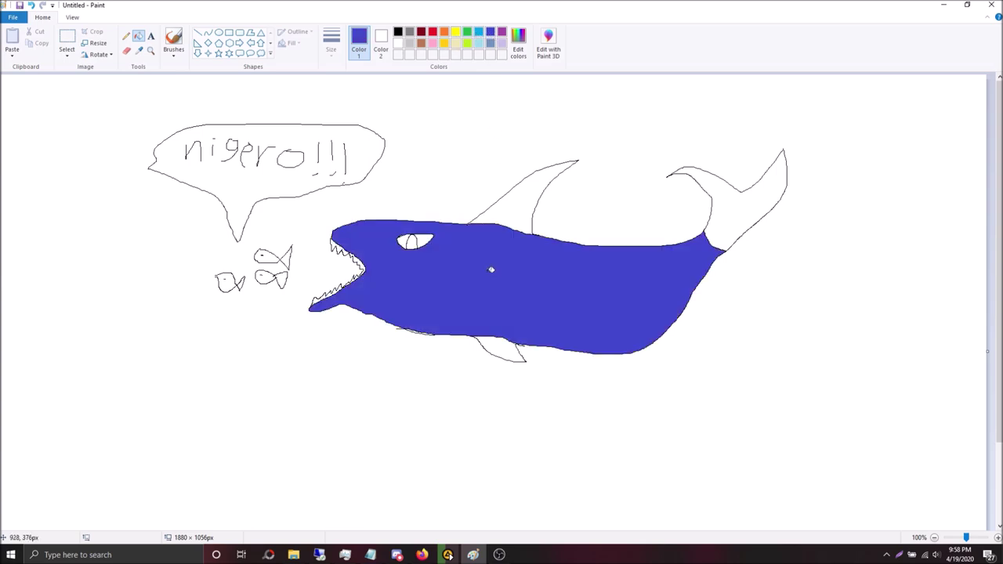
{"action": "left_click", "coordinate": [480, 33]}
{"action": "left_click", "coordinate": [502, 264]}
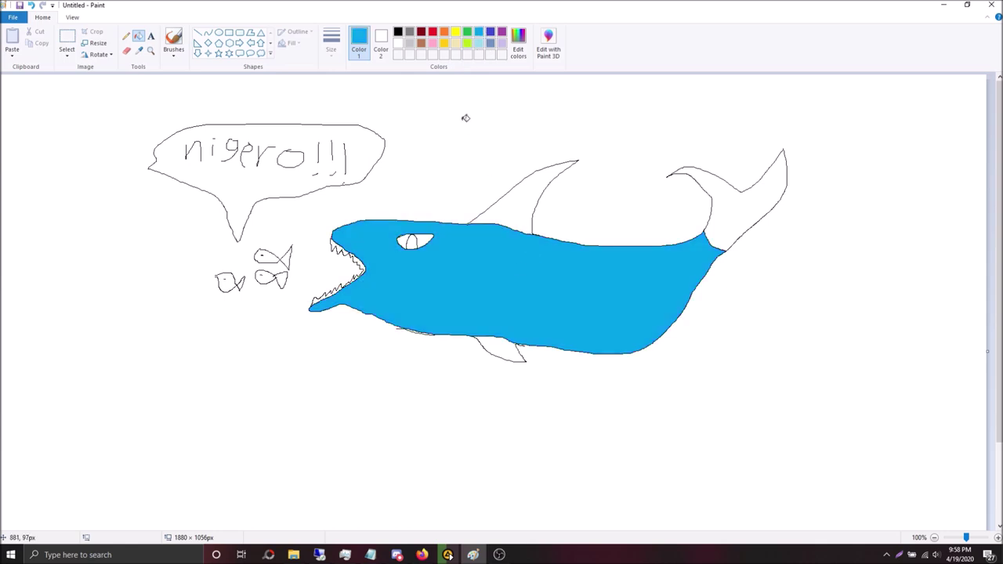
Step: Fill the shark's tail, dorsal fin and belly fin with indigo
{"action": "left_click", "coordinate": [491, 32]}
{"action": "left_click", "coordinate": [737, 210]}
{"action": "left_click", "coordinate": [524, 194]}
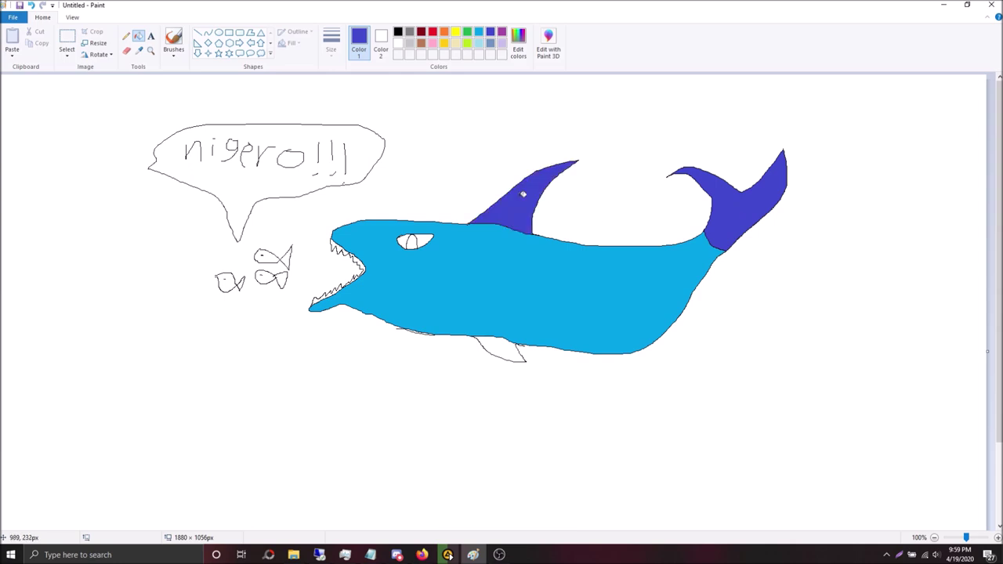
{"action": "left_click", "coordinate": [501, 351]}
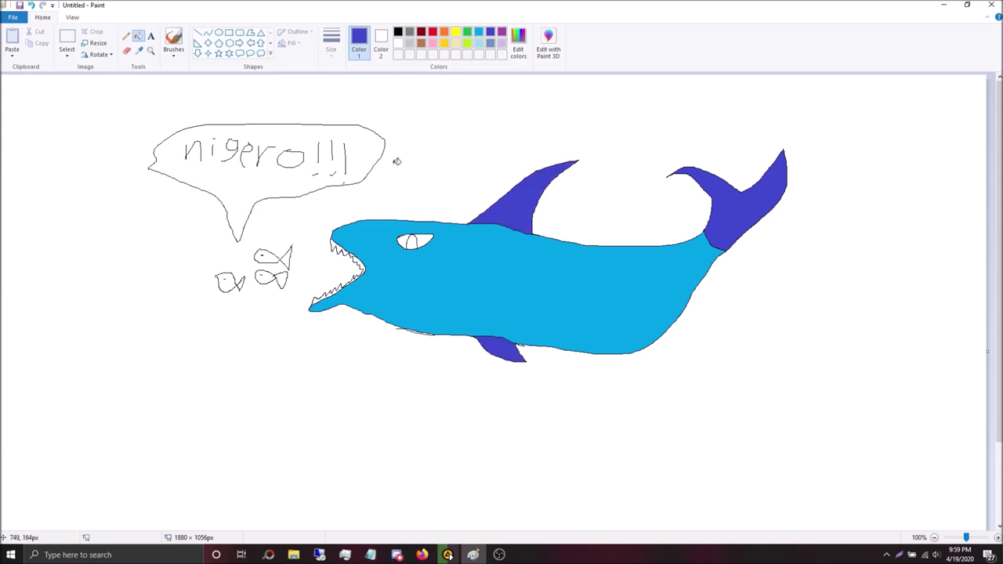
Step: Fill the shark's eye with red and its pupil with black
{"action": "left_click", "coordinate": [434, 33]}
{"action": "left_click", "coordinate": [330, 244]}
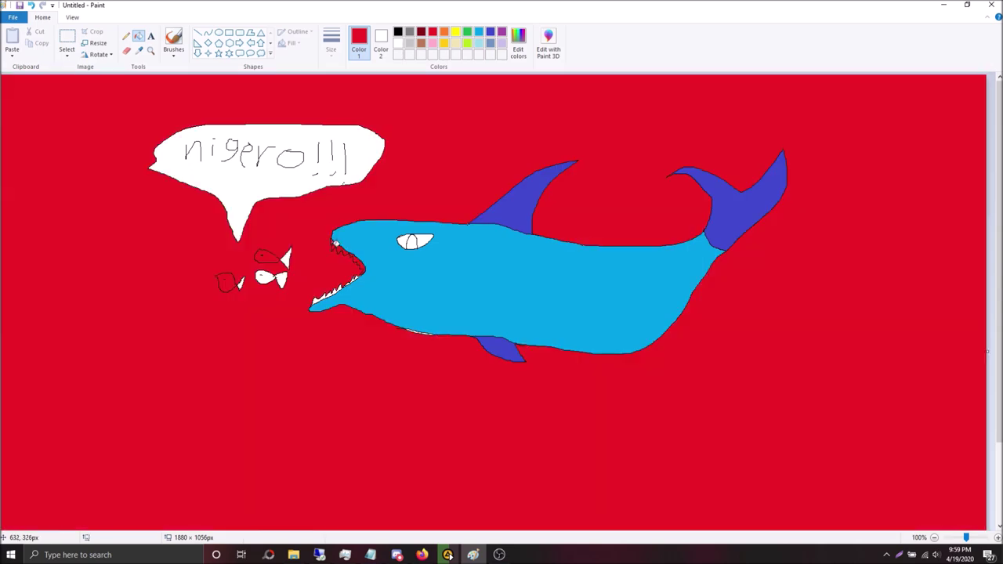
{"action": "key", "text": "ctrl+z"}
{"action": "left_click", "coordinate": [422, 240]}
{"action": "left_click", "coordinate": [404, 239]}
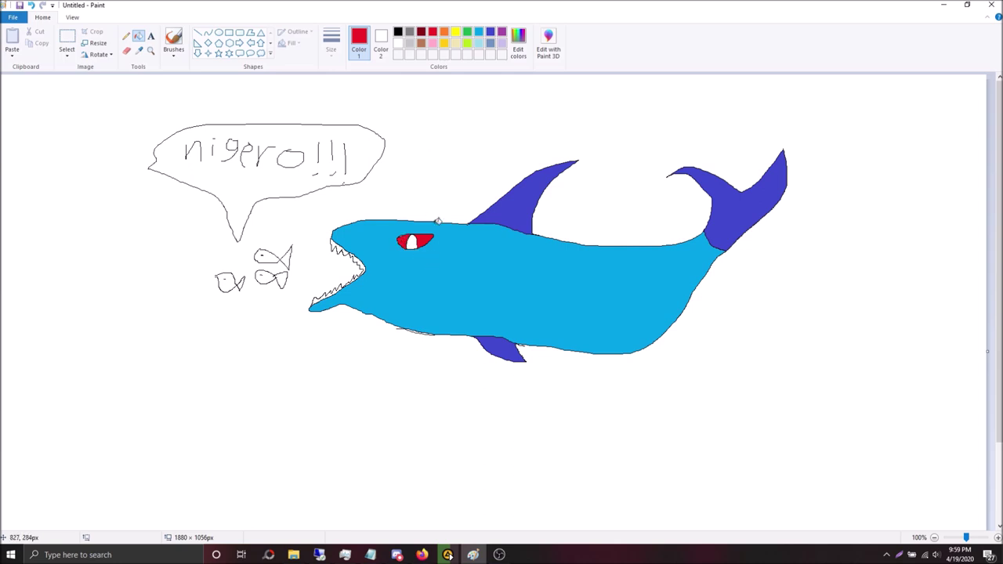
{"action": "left_click", "coordinate": [492, 33]}
{"action": "left_click", "coordinate": [398, 32]}
{"action": "left_click", "coordinate": [412, 245]}
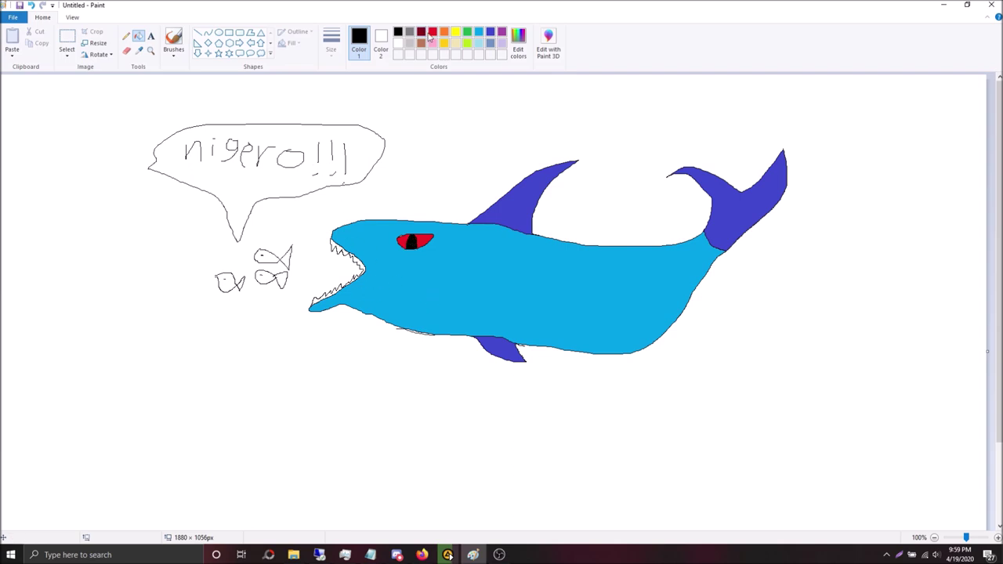
Step: Fill the body of the small fish just below the top one with purple, undoing any fill that lands outside it
{"action": "left_click", "coordinate": [501, 31]}
{"action": "left_click", "coordinate": [270, 255]}
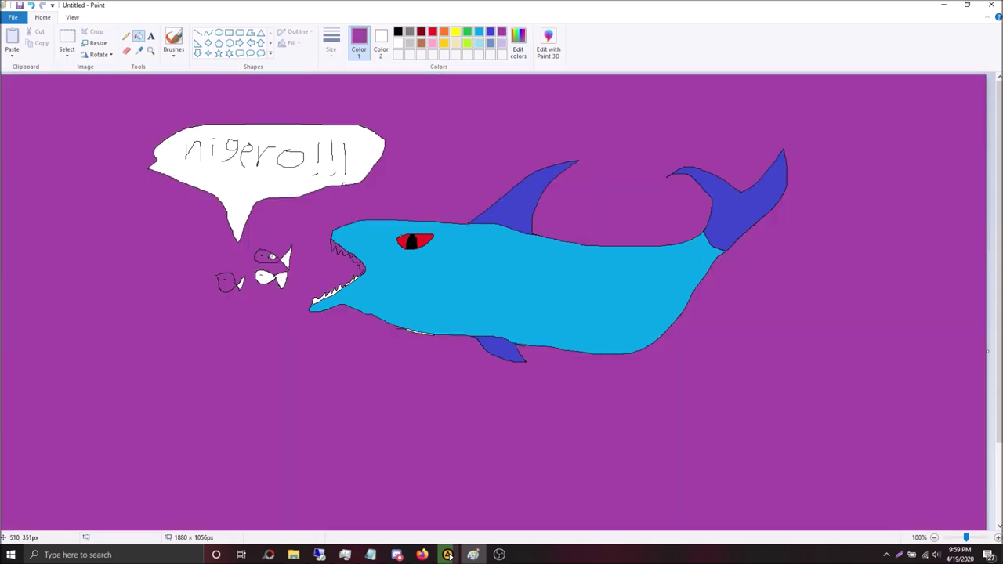
{"action": "key", "text": "ctrl+z"}
{"action": "left_click", "coordinate": [270, 278]}
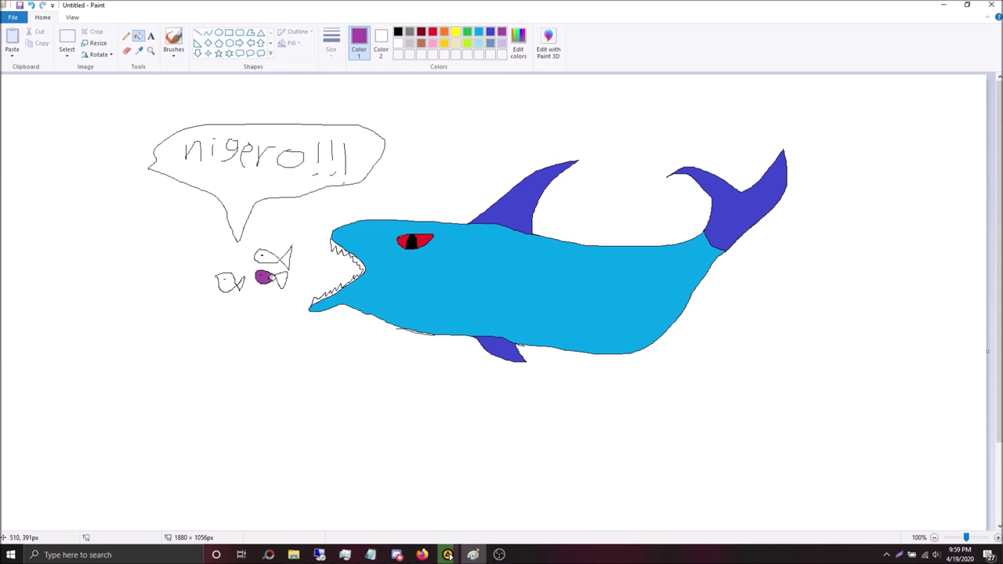
{"action": "left_click", "coordinate": [285, 276]}
{"action": "key", "text": "ctrl+z"}
Step: Fill the tails of all three small fish with red, leaving the leftmost fish's body unfilled
{"action": "left_click", "coordinate": [432, 31]}
{"action": "left_click", "coordinate": [282, 280]}
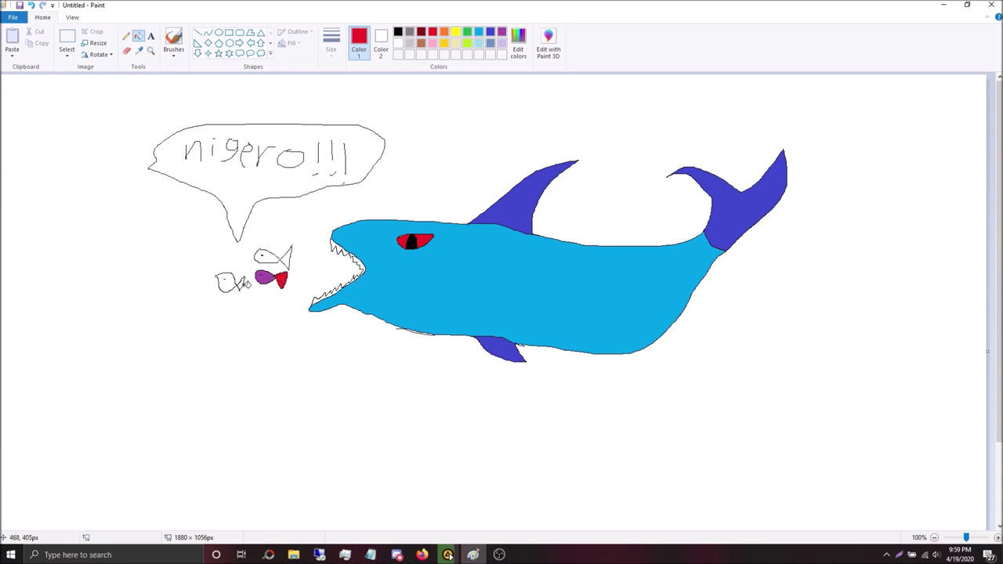
{"action": "left_click", "coordinate": [229, 283]}
{"action": "key", "text": "ctrl+z"}
{"action": "left_click", "coordinate": [287, 258]}
Step: Scribble long dark red pencil lines across the empty area below the shark
{"action": "left_click", "coordinate": [398, 32]}
{"action": "left_click", "coordinate": [410, 32]}
{"action": "left_click", "coordinate": [421, 32]}
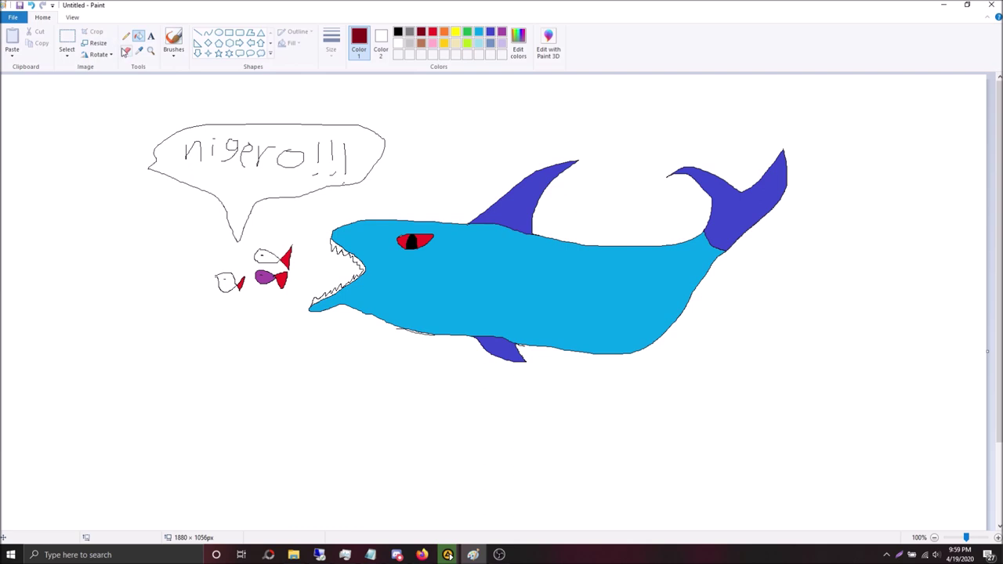
{"action": "left_click", "coordinate": [126, 36]}
{"action": "mouse_move", "coordinate": [32, 364]}
{"action": "left_mouse_down"}
{"action": "mouse_move", "coordinate": [590, 377]}
{"action": "mouse_move", "coordinate": [332, 432]}
{"action": "mouse_move", "coordinate": [721, 419]}
{"action": "mouse_move", "coordinate": [324, 418]}
{"action": "mouse_move", "coordinate": [928, 417]}
{"action": "mouse_move", "coordinate": [674, 405]}
{"action": "mouse_move", "coordinate": [840, 405]}
{"action": "left_mouse_up"}
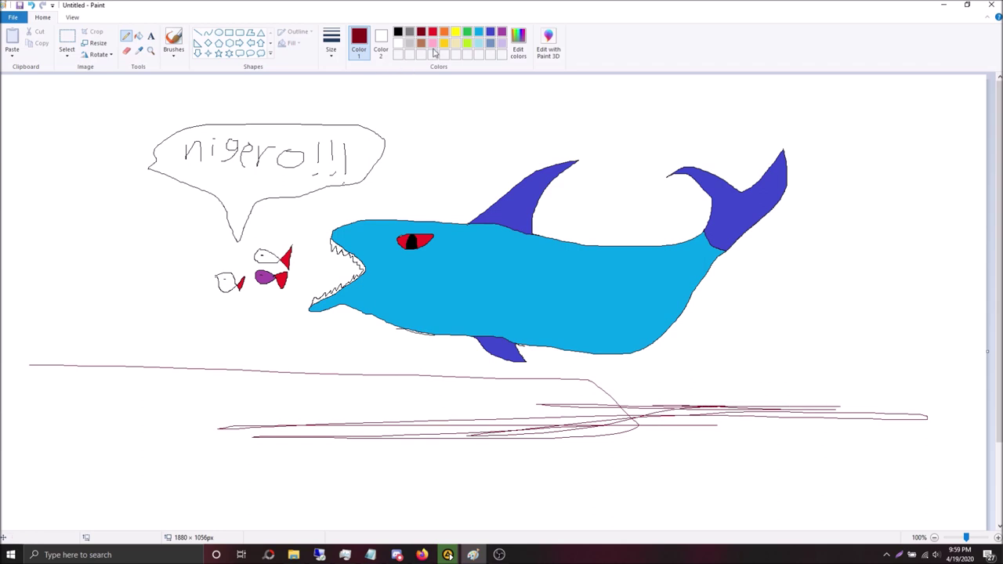
Step: Add several short black pencil strokes around the dark red lines below the shark
{"action": "left_click", "coordinate": [397, 32]}
{"action": "mouse_move", "coordinate": [288, 390]}
{"action": "left_mouse_down"}
{"action": "mouse_move", "coordinate": [540, 389]}
{"action": "mouse_move", "coordinate": [470, 394]}
{"action": "left_mouse_up"}
{"action": "mouse_move", "coordinate": [286, 343]}
{"action": "left_mouse_down"}
{"action": "mouse_move", "coordinate": [286, 367]}
{"action": "mouse_move", "coordinate": [354, 384]}
{"action": "left_mouse_up"}
{"action": "left_click_drag", "start_coordinate": [660, 450], "coordinate": [739, 440]}
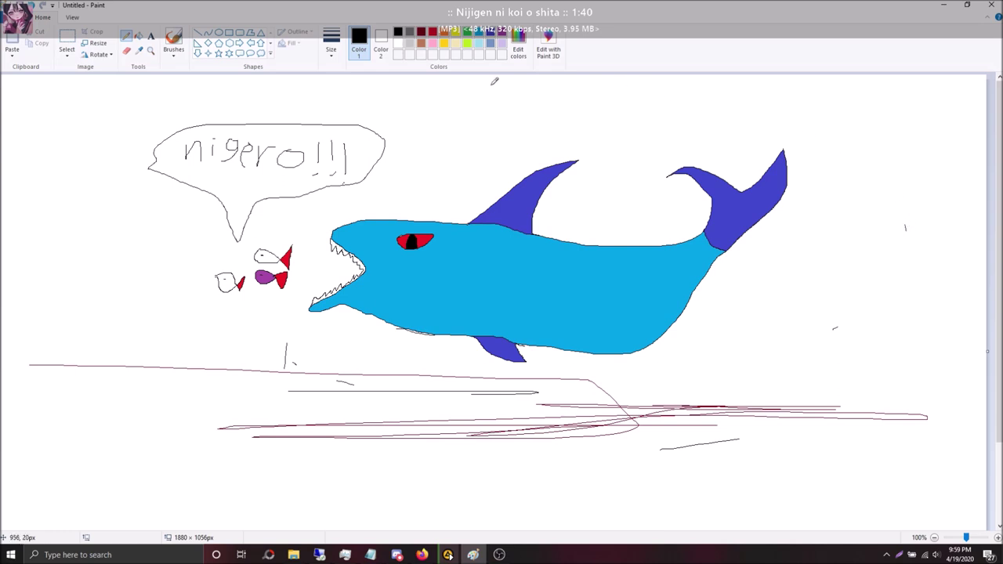
Step: Start a new blank picture and discard the shark drawing without saving it
{"action": "left_click", "coordinate": [13, 17]}
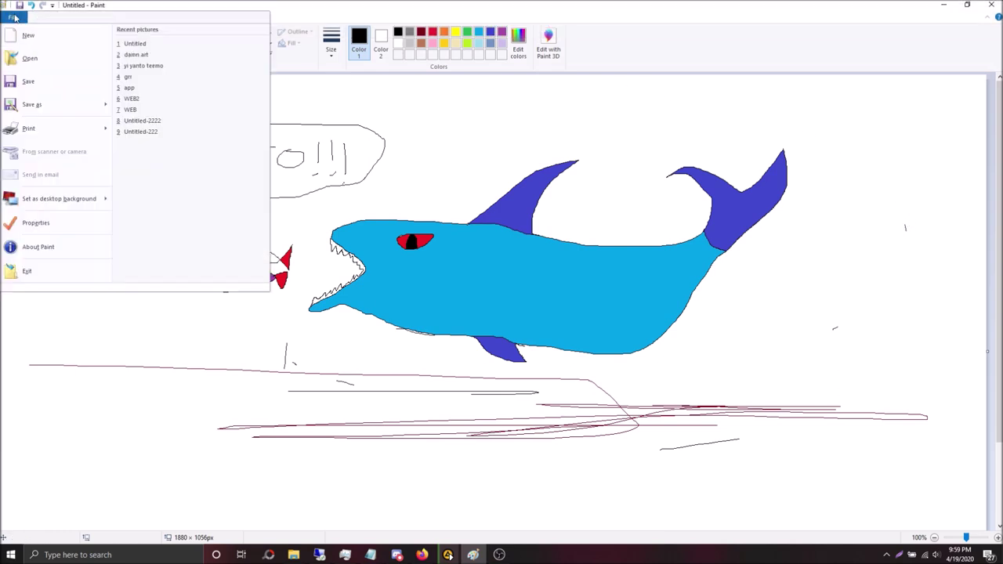
{"action": "left_click", "coordinate": [34, 38]}
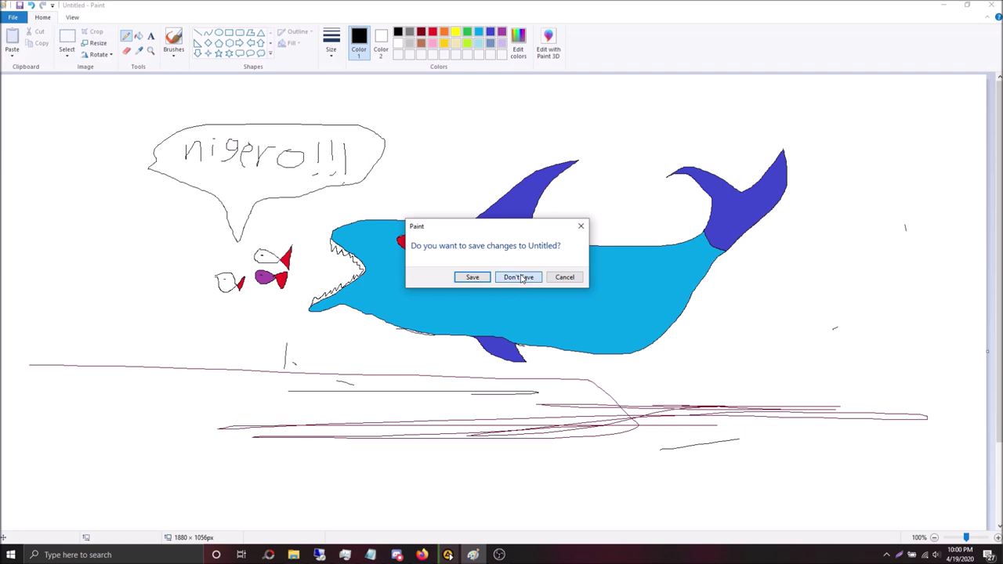
{"action": "left_click", "coordinate": [518, 276]}
Step: Scribble a dense tangle of black pencil lines over the whole blank canvas
{"action": "mouse_move", "coordinate": [377, 243]}
{"action": "left_mouse_down"}
{"action": "mouse_move", "coordinate": [615, 248]}
{"action": "mouse_move", "coordinate": [209, 193]}
{"action": "mouse_move", "coordinate": [548, 258]}
{"action": "mouse_move", "coordinate": [768, 316]}
{"action": "mouse_move", "coordinate": [919, 416]}
{"action": "mouse_move", "coordinate": [394, 311]}
{"action": "mouse_move", "coordinate": [836, 204]}
{"action": "mouse_move", "coordinate": [820, 185]}
{"action": "mouse_move", "coordinate": [555, 179]}
{"action": "mouse_move", "coordinate": [431, 94]}
{"action": "mouse_move", "coordinate": [971, 172]}
{"action": "mouse_move", "coordinate": [165, 309]}
{"action": "mouse_move", "coordinate": [954, 362]}
{"action": "mouse_move", "coordinate": [761, 407]}
{"action": "mouse_move", "coordinate": [347, 165]}
{"action": "mouse_move", "coordinate": [808, 484]}
{"action": "mouse_move", "coordinate": [68, 94]}
{"action": "mouse_move", "coordinate": [167, 342]}
{"action": "mouse_move", "coordinate": [268, 405]}
{"action": "mouse_move", "coordinate": [564, 469]}
{"action": "mouse_move", "coordinate": [59, 412]}
{"action": "mouse_move", "coordinate": [968, 454]}
{"action": "mouse_move", "coordinate": [643, 368]}
{"action": "mouse_move", "coordinate": [865, 496]}
{"action": "mouse_move", "coordinate": [490, 78]}
{"action": "mouse_move", "coordinate": [861, 227]}
{"action": "mouse_move", "coordinate": [739, 157]}
{"action": "mouse_move", "coordinate": [157, 125]}
{"action": "mouse_move", "coordinate": [548, 86]}
{"action": "mouse_move", "coordinate": [439, 345]}
{"action": "mouse_move", "coordinate": [3, 352]}
{"action": "mouse_move", "coordinate": [390, 409]}
{"action": "mouse_move", "coordinate": [436, 292]}
{"action": "mouse_move", "coordinate": [693, 264]}
{"action": "mouse_move", "coordinate": [474, 354]}
{"action": "mouse_move", "coordinate": [674, 392]}
{"action": "mouse_move", "coordinate": [392, 392]}
{"action": "mouse_move", "coordinate": [627, 407]}
{"action": "mouse_move", "coordinate": [627, 127]}
{"action": "mouse_move", "coordinate": [666, 133]}
{"action": "mouse_move", "coordinate": [784, 438]}
{"action": "mouse_move", "coordinate": [885, 109]}
{"action": "mouse_move", "coordinate": [451, 80]}
{"action": "left_mouse_up"}
{"action": "mouse_move", "coordinate": [506, 136]}
{"action": "left_mouse_down"}
{"action": "mouse_move", "coordinate": [336, 368]}
{"action": "mouse_move", "coordinate": [110, 361]}
{"action": "mouse_move", "coordinate": [235, 109]}
{"action": "mouse_move", "coordinate": [729, 337]}
{"action": "mouse_move", "coordinate": [548, 380]}
{"action": "mouse_move", "coordinate": [235, 192]}
{"action": "mouse_move", "coordinate": [768, 235]}
{"action": "mouse_move", "coordinate": [281, 223]}
{"action": "mouse_move", "coordinate": [78, 287]}
{"action": "mouse_move", "coordinate": [39, 205]}
{"action": "mouse_move", "coordinate": [510, 127]}
{"action": "mouse_move", "coordinate": [537, 253]}
{"action": "left_mouse_up"}
{"action": "mouse_move", "coordinate": [60, 211]}
{"action": "left_mouse_down"}
{"action": "mouse_move", "coordinate": [306, 303]}
{"action": "mouse_move", "coordinate": [585, 373]}
{"action": "mouse_move", "coordinate": [288, 253]}
{"action": "mouse_move", "coordinate": [553, 286]}
{"action": "left_mouse_up"}
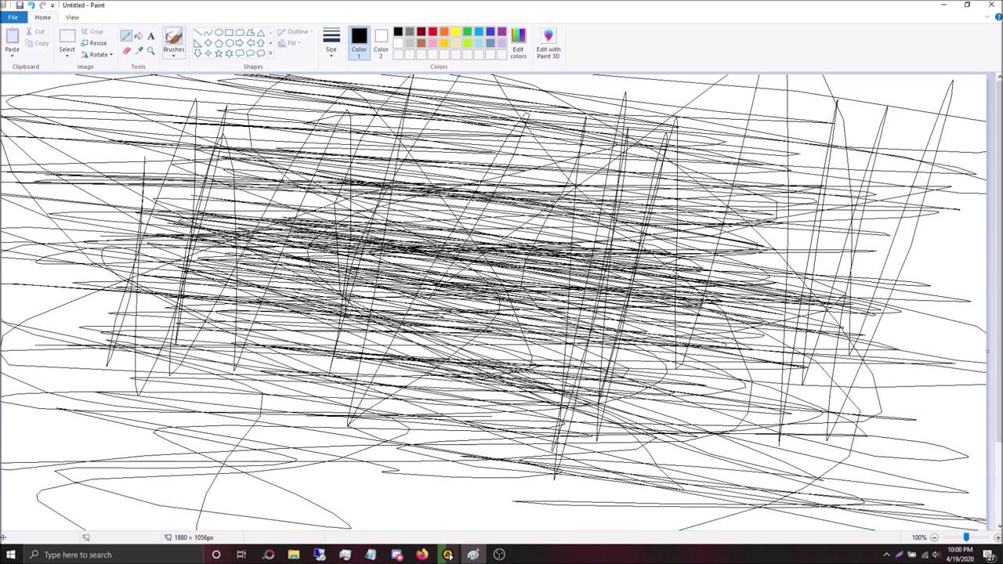
Step: Fill a large gap at the scribble's upper edge, small central gaps and some of the lines with red
{"action": "left_click", "coordinate": [138, 36]}
{"action": "left_click", "coordinate": [434, 32]}
{"action": "left_click", "coordinate": [612, 81]}
{"action": "left_click", "coordinate": [583, 130]}
{"action": "left_click", "coordinate": [589, 189]}
{"action": "left_click", "coordinate": [595, 202]}
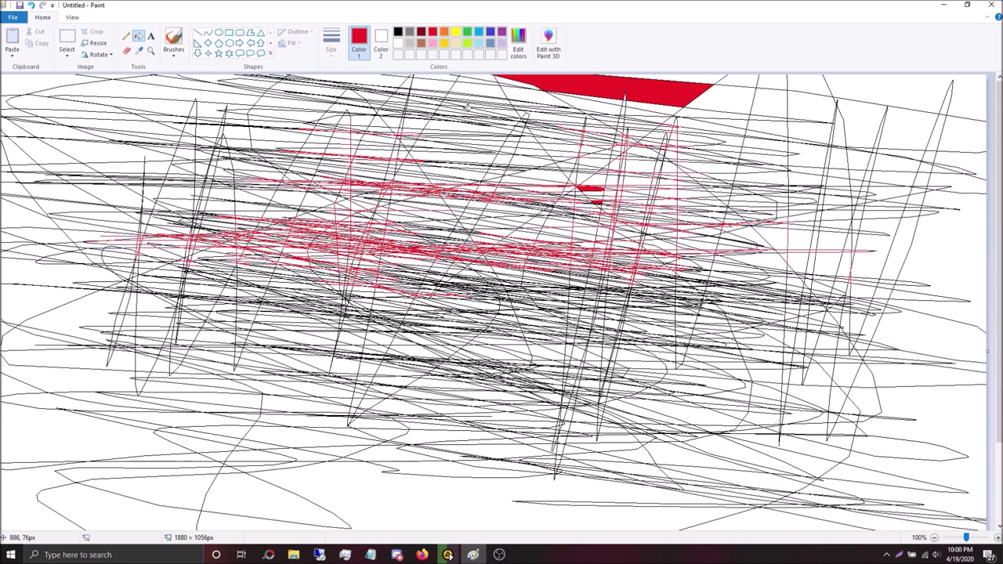
Step: Fill gaps in the scribble's lower middle, along its left side and along its upper edge with orange
{"action": "left_click", "coordinate": [444, 32]}
{"action": "left_click", "coordinate": [402, 345]}
{"action": "left_click", "coordinate": [443, 362]}
{"action": "left_click", "coordinate": [505, 318]}
{"action": "left_click", "coordinate": [286, 365]}
{"action": "left_click", "coordinate": [157, 402]}
{"action": "left_click", "coordinate": [117, 348]}
{"action": "left_click", "coordinate": [145, 278]}
{"action": "left_click", "coordinate": [118, 258]}
{"action": "left_click", "coordinate": [79, 207]}
{"action": "left_click", "coordinate": [185, 167]}
{"action": "left_click", "coordinate": [188, 140]}
{"action": "left_click", "coordinate": [117, 108]}
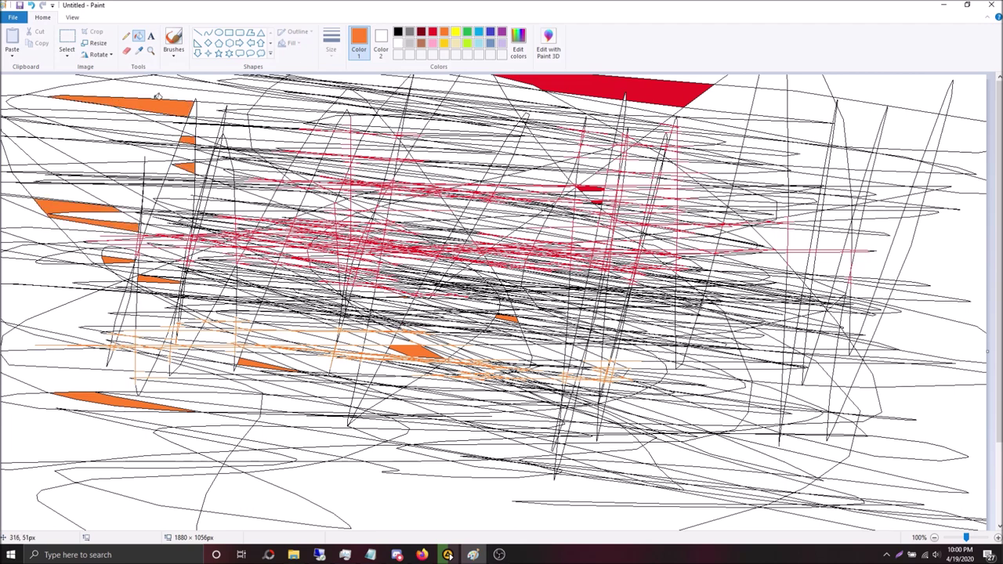
{"action": "left_click", "coordinate": [188, 92]}
{"action": "left_click", "coordinate": [227, 78]}
{"action": "left_click", "coordinate": [309, 89]}
{"action": "left_click", "coordinate": [422, 109]}
{"action": "left_click", "coordinate": [521, 115]}
Step: Fill gaps and crossing lines in the centre and right part of the scribble with yellow
{"action": "left_click", "coordinate": [456, 33]}
{"action": "left_click", "coordinate": [470, 107]}
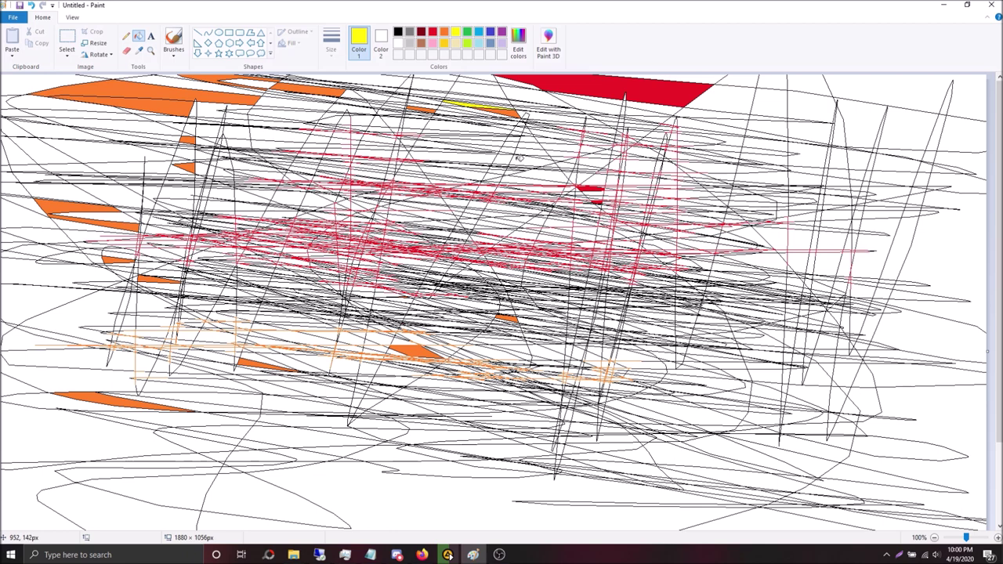
{"action": "left_click", "coordinate": [593, 180]}
{"action": "left_click", "coordinate": [641, 167]}
{"action": "left_click", "coordinate": [533, 124]}
{"action": "left_click", "coordinate": [453, 157]}
{"action": "left_click", "coordinate": [814, 321]}
{"action": "left_click", "coordinate": [636, 355]}
{"action": "left_click", "coordinate": [658, 231]}
{"action": "left_click", "coordinate": [800, 239]}
{"action": "left_click", "coordinate": [754, 261]}
{"action": "left_click", "coordinate": [803, 198]}
{"action": "left_click", "coordinate": [744, 157]}
{"action": "left_click", "coordinate": [781, 255]}
{"action": "left_click", "coordinate": [408, 263]}
{"action": "left_click", "coordinate": [707, 381]}
{"action": "left_click", "coordinate": [473, 212]}
Step: Fill gaps across the left part of the scribble with yellow, including the large ones near the left edge
{"action": "left_click", "coordinate": [258, 173]}
{"action": "left_click", "coordinate": [224, 165]}
{"action": "left_click", "coordinate": [286, 273]}
{"action": "left_click", "coordinate": [258, 360]}
{"action": "left_click", "coordinate": [48, 261]}
{"action": "left_click", "coordinate": [110, 196]}
{"action": "left_click", "coordinate": [226, 142]}
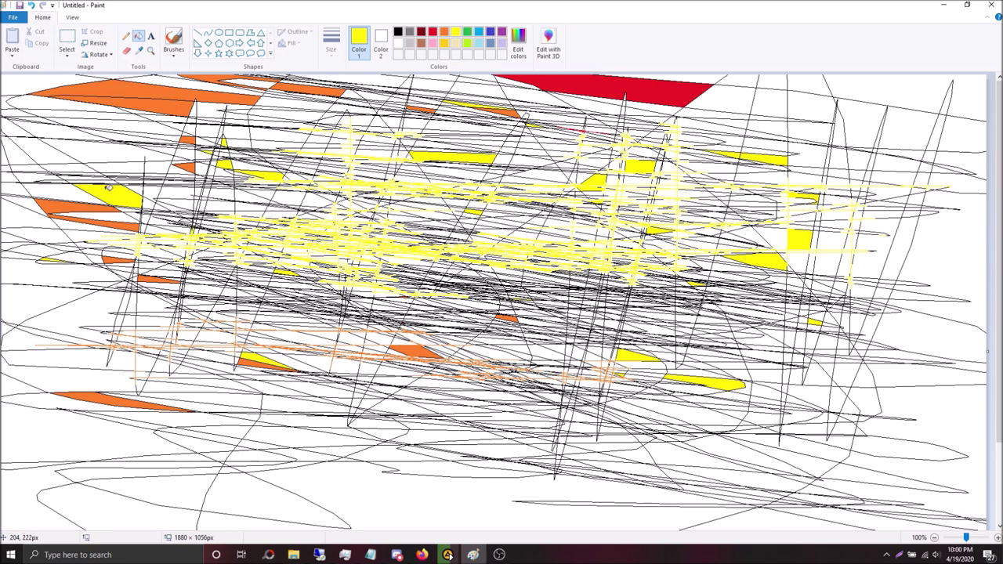
{"action": "left_click", "coordinate": [94, 152]}
{"action": "left_click", "coordinate": [45, 131]}
{"action": "left_click", "coordinate": [16, 127]}
{"action": "left_click", "coordinate": [63, 195]}
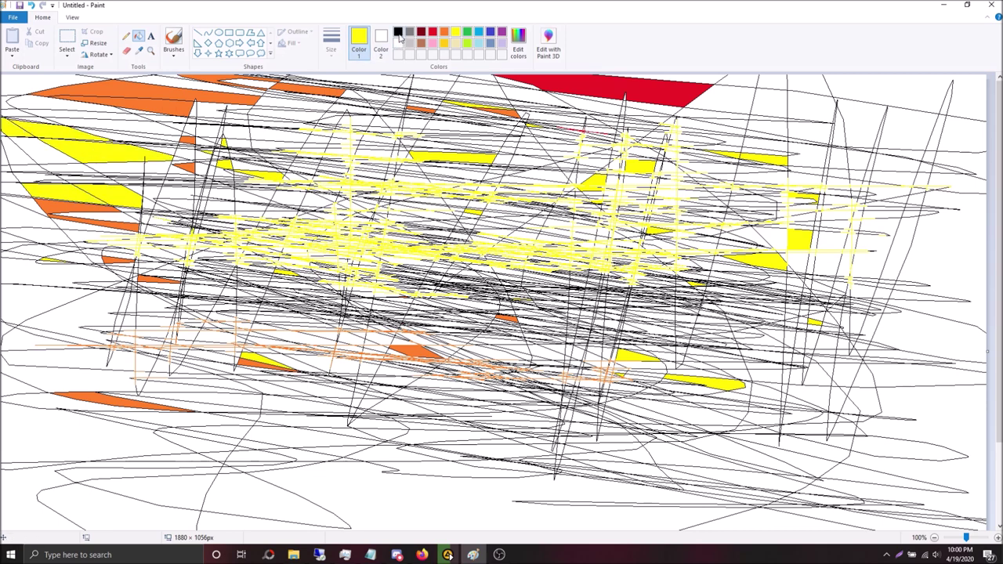
Step: Fill a row of small gaps in the scribble's upper left and centre with indigo
{"action": "left_click", "coordinate": [491, 32]}
{"action": "left_click", "coordinate": [444, 207]}
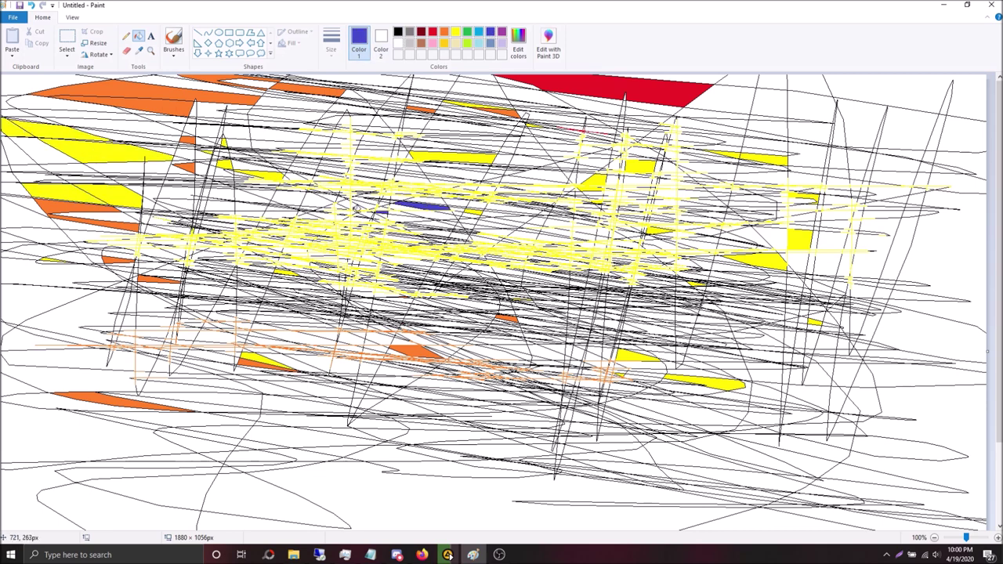
{"action": "left_click", "coordinate": [296, 192]}
{"action": "left_click", "coordinate": [279, 208]}
{"action": "left_click", "coordinate": [244, 197]}
{"action": "left_click", "coordinate": [219, 213]}
{"action": "left_click", "coordinate": [205, 191]}
{"action": "left_click", "coordinate": [196, 202]}
{"action": "left_click", "coordinate": [219, 205]}
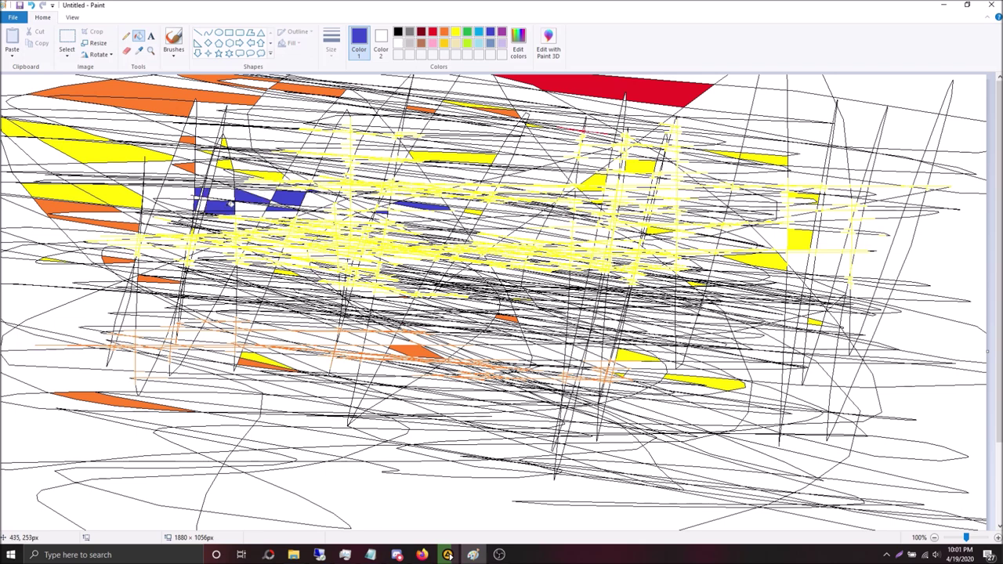
{"action": "left_click", "coordinate": [230, 204]}
{"action": "left_click", "coordinate": [219, 194]}
{"action": "left_click", "coordinate": [137, 190]}
{"action": "left_click", "coordinate": [161, 210]}
{"action": "left_click", "coordinate": [168, 204]}
{"action": "left_click", "coordinate": [176, 196]}
{"action": "left_click", "coordinate": [154, 194]}
Step: Fill the large gaps at the scribble's left edge and along the bottom of the canvas with indigo
{"action": "left_click", "coordinate": [47, 306]}
{"action": "left_click", "coordinate": [63, 335]}
{"action": "left_click", "coordinate": [169, 395]}
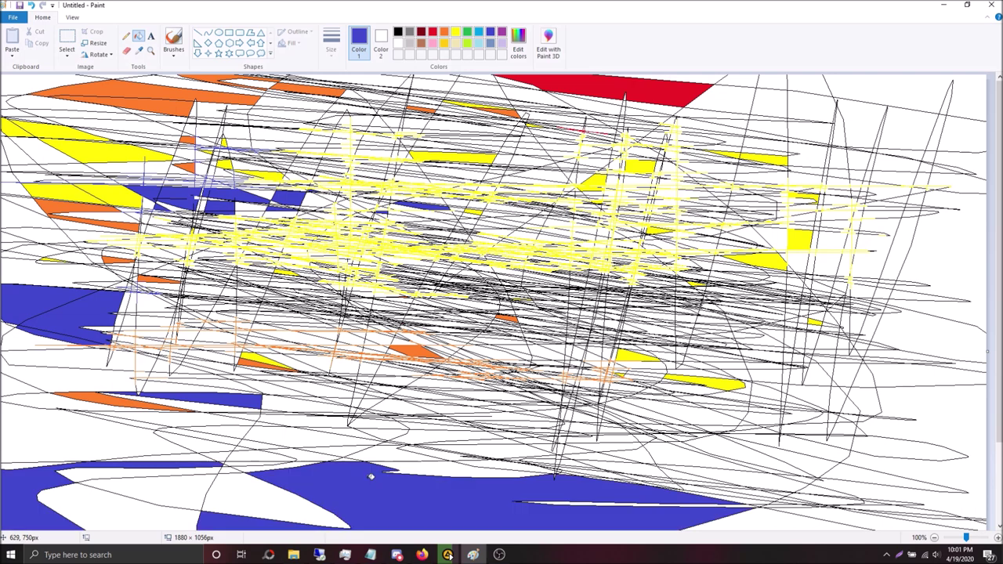
{"action": "left_click", "coordinate": [94, 502]}
{"action": "left_click", "coordinate": [470, 501]}
{"action": "left_click", "coordinate": [455, 469]}
{"action": "left_click", "coordinate": [599, 457]}
{"action": "left_click", "coordinate": [862, 519]}
Step: Fill the gaps along the canvas's right edge and in its upper right corner with indigo
{"action": "left_click", "coordinate": [873, 501]}
{"action": "left_click", "coordinate": [899, 386]}
{"action": "left_click", "coordinate": [909, 361]}
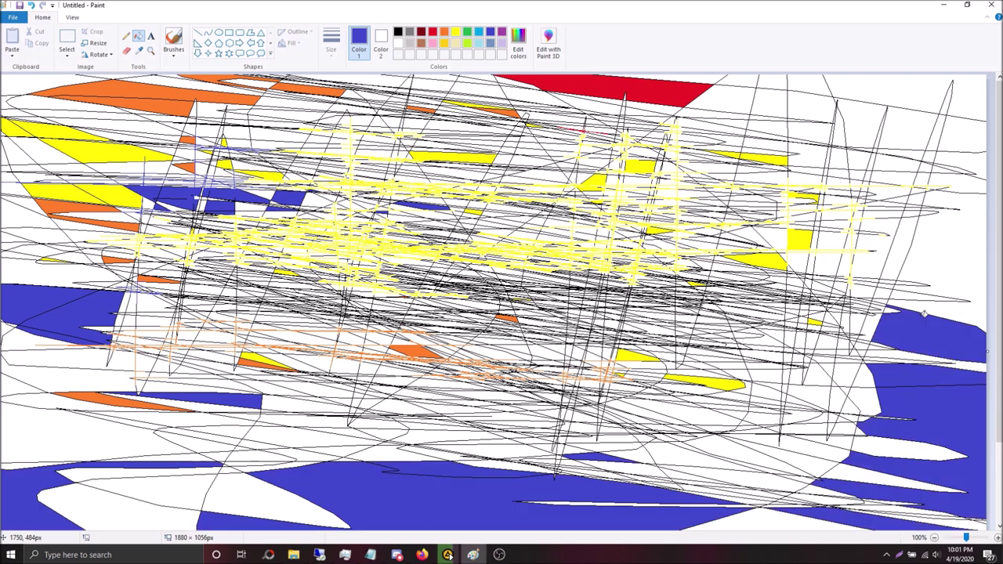
{"action": "left_click", "coordinate": [917, 313]}
{"action": "left_click", "coordinate": [910, 174]}
{"action": "left_click", "coordinate": [872, 162]}
{"action": "left_click", "coordinate": [840, 160]}
{"action": "left_click", "coordinate": [807, 141]}
{"action": "left_click", "coordinate": [861, 121]}
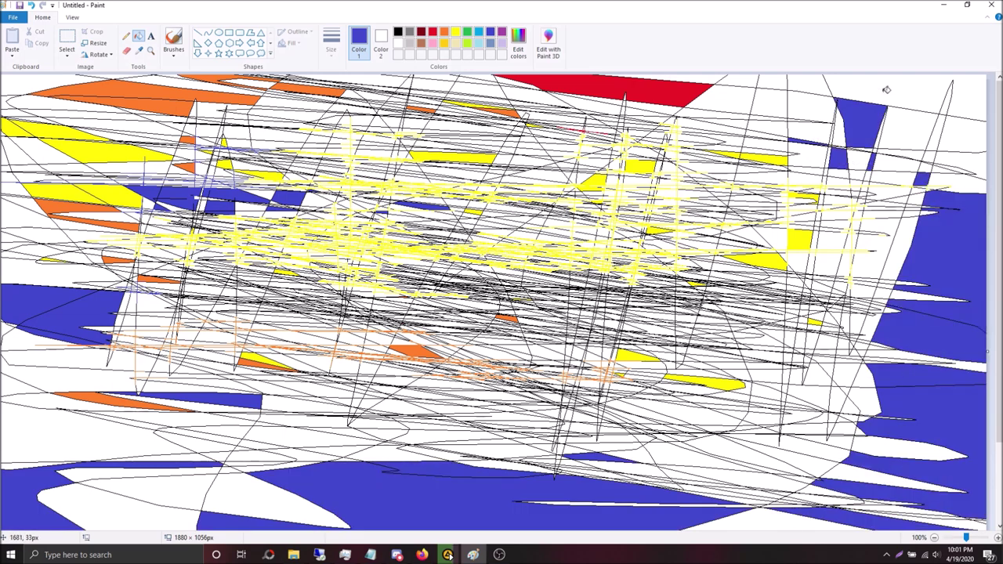
{"action": "left_click", "coordinate": [901, 94]}
{"action": "left_click", "coordinate": [936, 133]}
{"action": "left_click", "coordinate": [807, 155]}
Step: Fill several gaps in the upper right part of the scribble with lavender
{"action": "left_click", "coordinate": [502, 43]}
{"action": "left_click", "coordinate": [757, 192]}
{"action": "left_click", "coordinate": [757, 127]}
{"action": "left_click", "coordinate": [775, 89]}
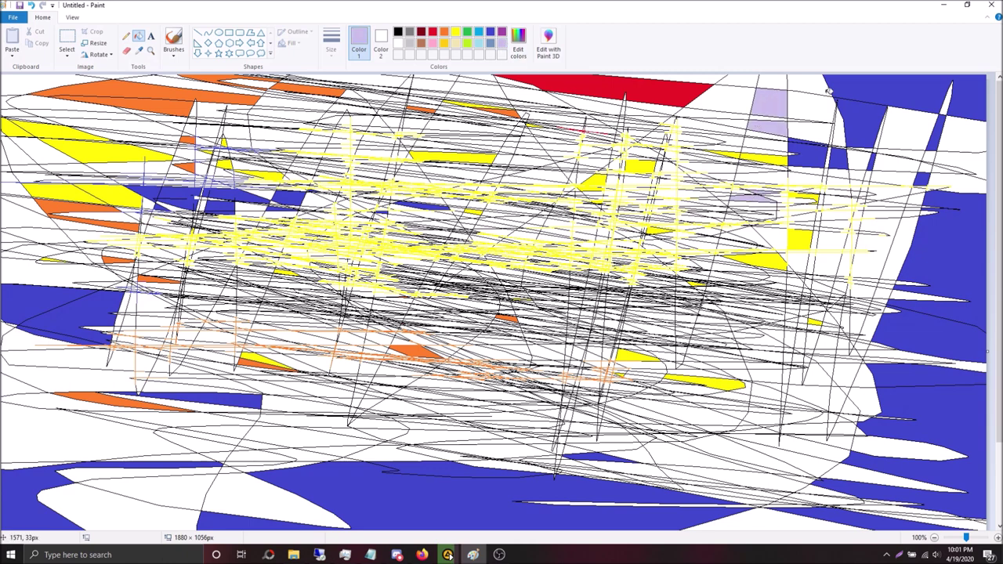
{"action": "left_click", "coordinate": [823, 88]}
Step: Fill the red area at the upper edge and several gaps down the right half of the scribble with rose pink
{"action": "left_click", "coordinate": [491, 31]}
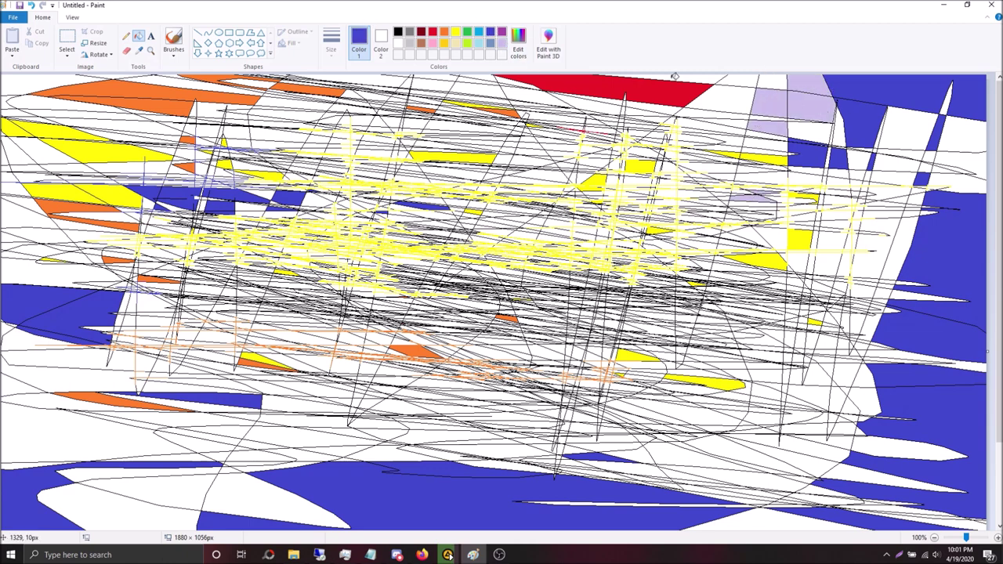
{"action": "left_click", "coordinate": [502, 43]}
{"action": "left_click", "coordinate": [435, 43]}
{"action": "left_click", "coordinate": [686, 88]}
{"action": "left_click", "coordinate": [750, 78]}
{"action": "left_click", "coordinate": [772, 84]}
{"action": "left_click", "coordinate": [709, 116]}
{"action": "left_click", "coordinate": [756, 183]}
{"action": "left_click", "coordinate": [814, 301]}
{"action": "left_click", "coordinate": [928, 337]}
{"action": "left_click", "coordinate": [815, 376]}
{"action": "left_click", "coordinate": [761, 420]}
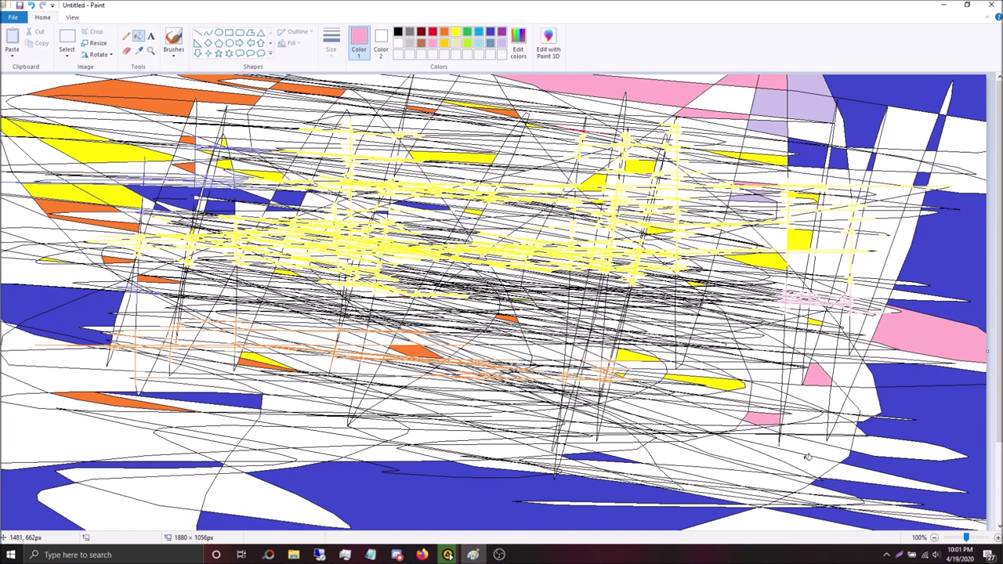
{"action": "left_click", "coordinate": [793, 447]}
{"action": "left_click", "coordinate": [735, 489]}
{"action": "left_click", "coordinate": [750, 526]}
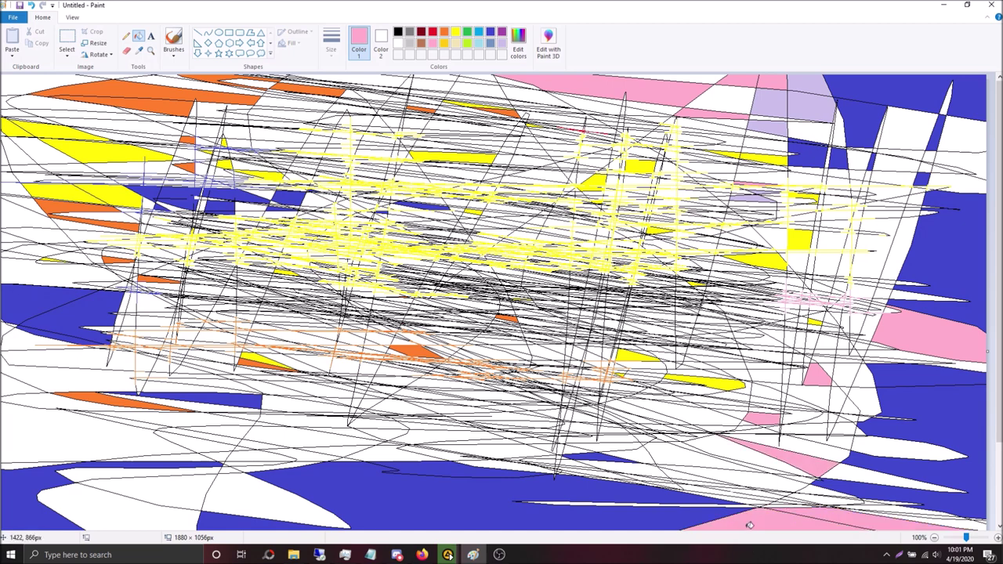
Step: Fill the white gaps in the lower left part of the canvas with rose pink
{"action": "left_click", "coordinate": [286, 517]}
{"action": "left_click", "coordinate": [188, 506]}
{"action": "left_click", "coordinate": [130, 512]}
{"action": "left_click", "coordinate": [114, 478]}
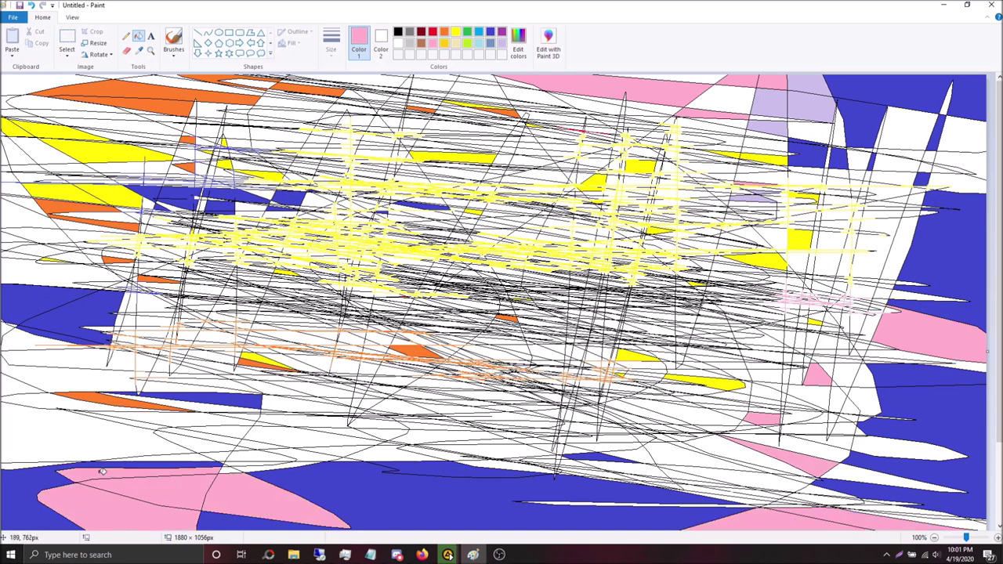
{"action": "left_click", "coordinate": [68, 437]}
{"action": "left_click", "coordinate": [51, 383]}
{"action": "left_click", "coordinate": [50, 354]}
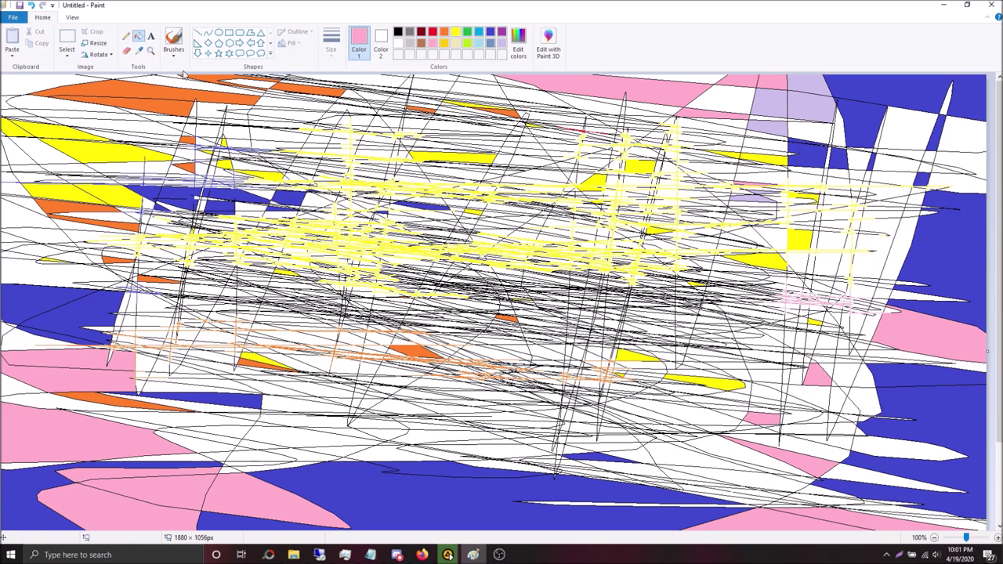
Step: Fill part of a yellow area and two gaps at the canvas's left edge with light gray
{"action": "left_click", "coordinate": [410, 44]}
{"action": "left_click", "coordinate": [136, 202]}
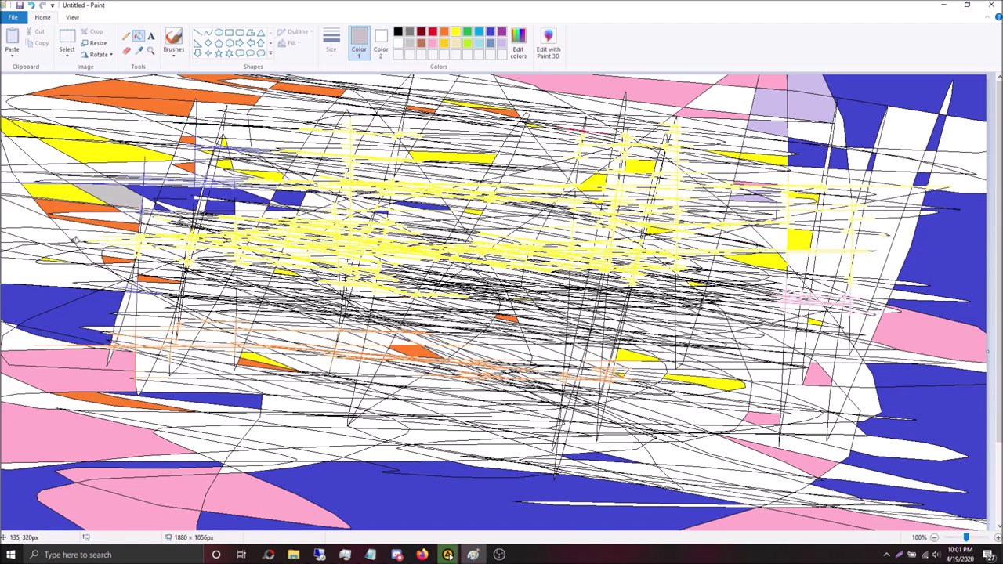
{"action": "left_click", "coordinate": [22, 271]}
{"action": "left_click", "coordinate": [19, 220]}
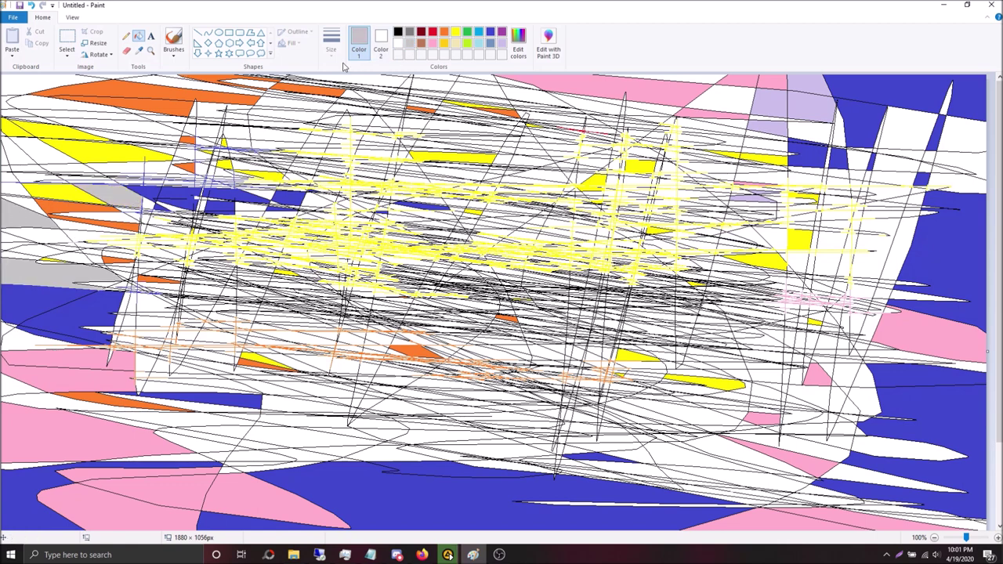
Step: Fill gaps in the scribble's upper left and an orange area near its lower middle with black
{"action": "left_click", "coordinate": [398, 33]}
{"action": "left_click", "coordinate": [359, 119]}
{"action": "left_click", "coordinate": [276, 135]}
{"action": "left_click", "coordinate": [156, 167]}
{"action": "left_click", "coordinate": [63, 174]}
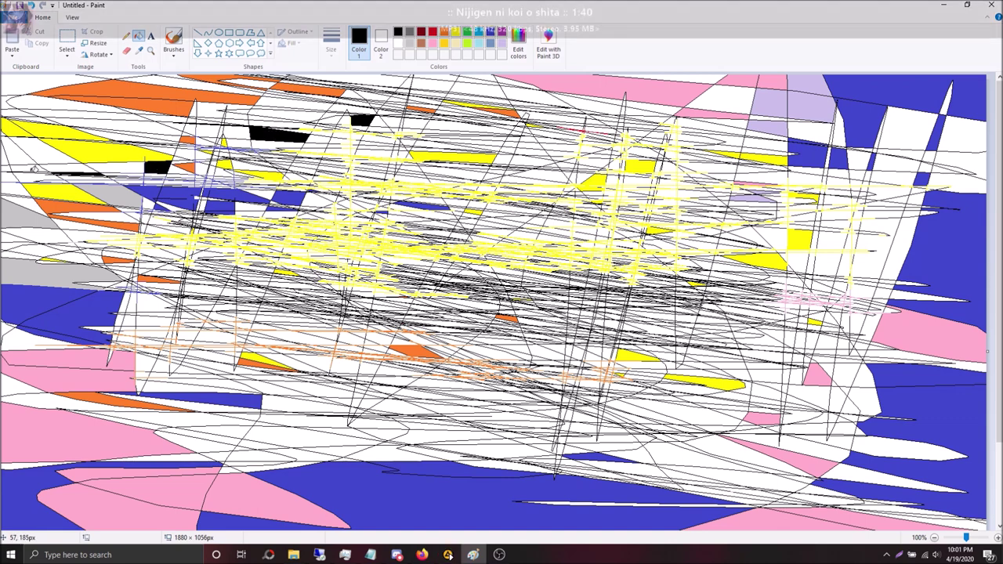
{"action": "left_click", "coordinate": [32, 156]}
{"action": "left_click", "coordinate": [12, 157]}
{"action": "left_click", "coordinate": [30, 76]}
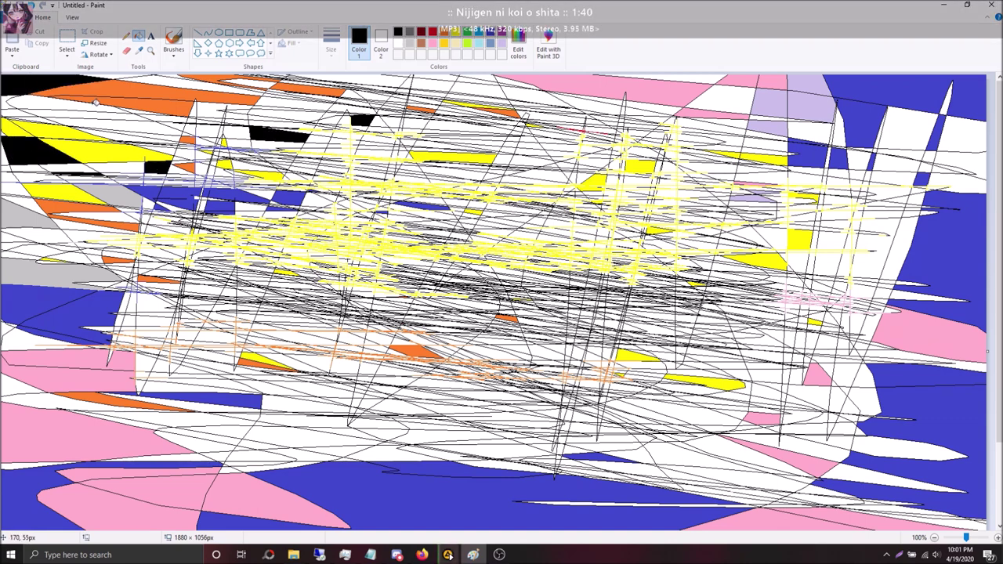
{"action": "left_click", "coordinate": [95, 102]}
{"action": "left_click", "coordinate": [126, 127]}
{"action": "left_click", "coordinate": [184, 140]}
{"action": "left_click", "coordinate": [357, 352]}
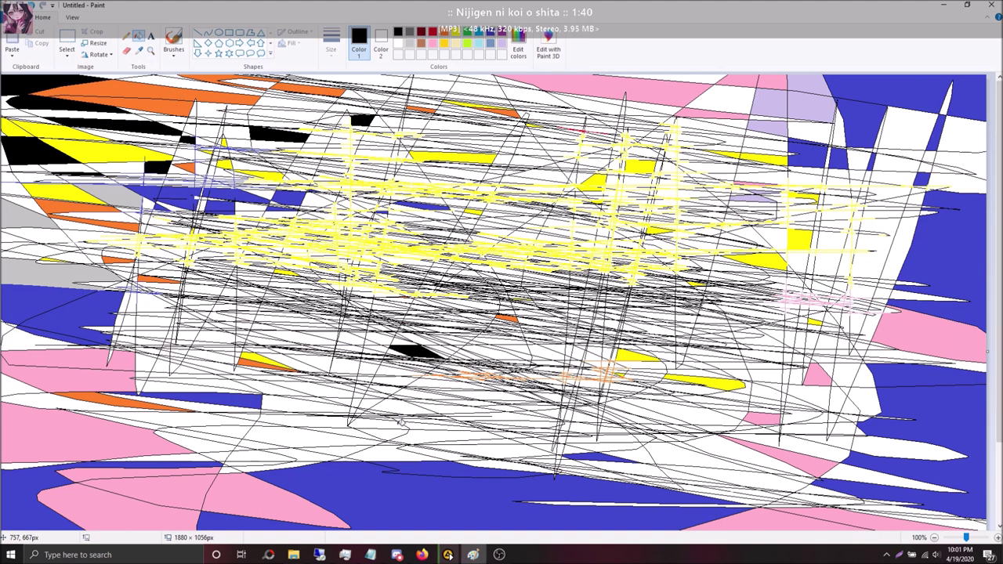
Step: Fill white gaps along the lower middle and lower right of the scribble with black
{"action": "left_click", "coordinate": [404, 437]}
{"action": "left_click", "coordinate": [461, 442]}
{"action": "left_click", "coordinate": [537, 457]}
{"action": "left_click", "coordinate": [585, 431]}
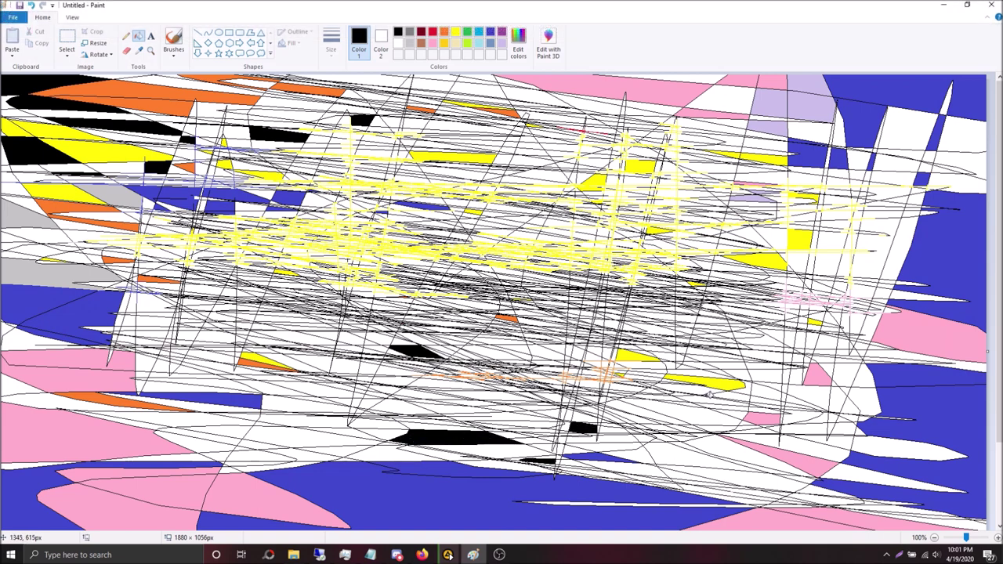
{"action": "left_click", "coordinate": [710, 396]}
{"action": "left_click", "coordinate": [732, 458]}
{"action": "left_click", "coordinate": [706, 469]}
{"action": "left_click", "coordinate": [674, 458]}
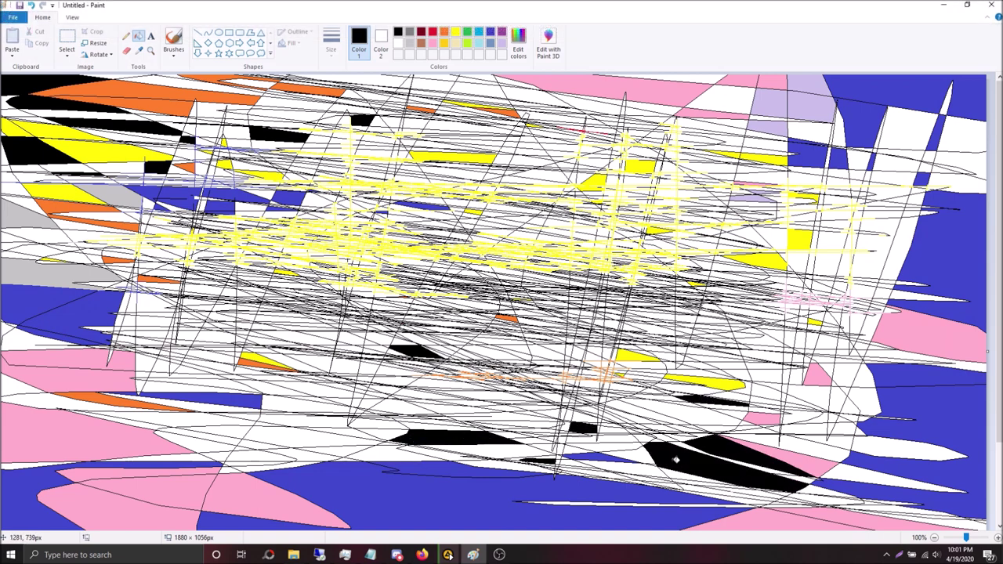
Step: Fill gaps in the scribble's upper right, mainly between the yellow strokes and the indigo area, with black
{"action": "left_click", "coordinate": [709, 214]}
{"action": "left_click", "coordinate": [835, 238]}
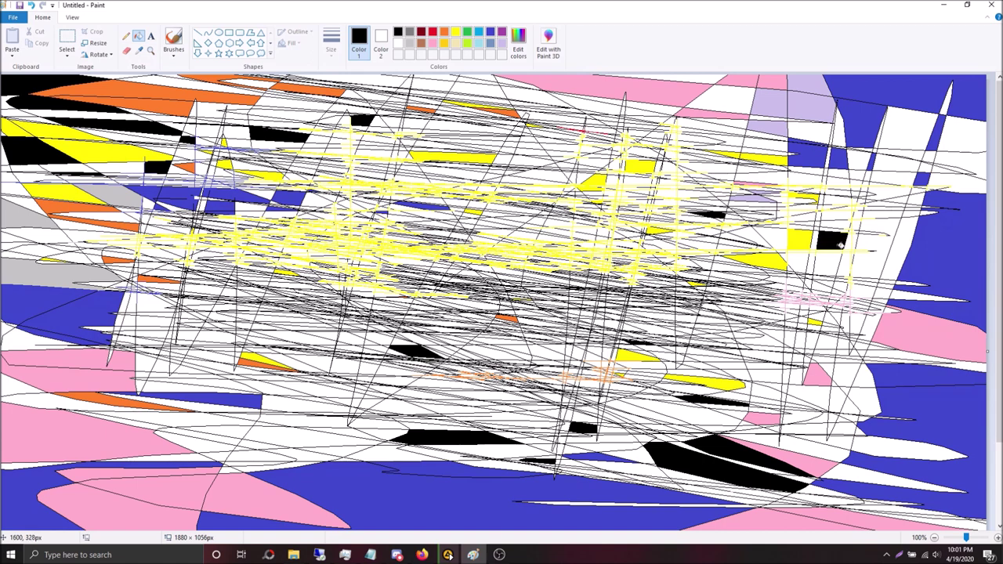
{"action": "left_click", "coordinate": [823, 262]}
{"action": "left_click", "coordinate": [901, 249]}
{"action": "left_click", "coordinate": [886, 216]}
{"action": "left_click", "coordinate": [873, 258]}
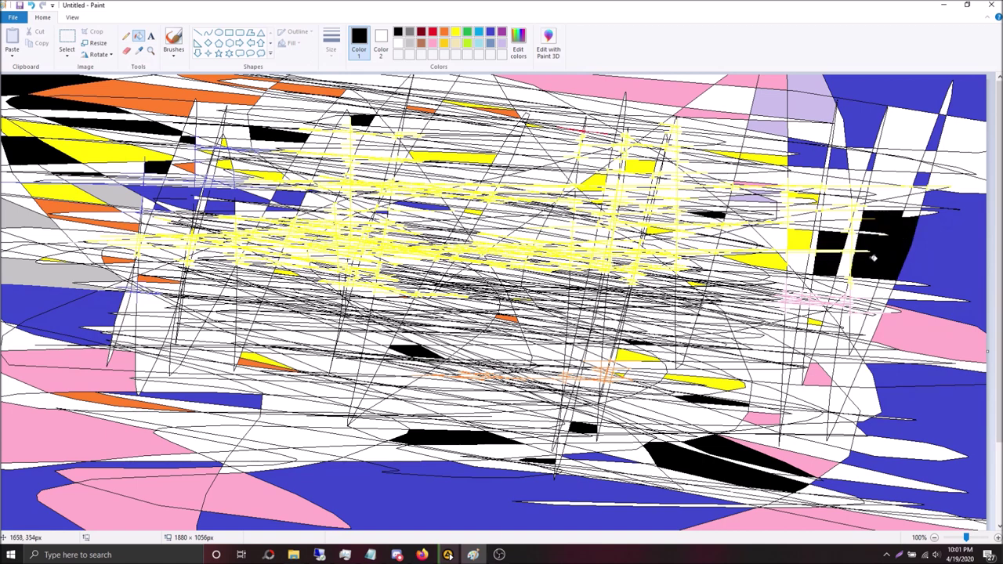
{"action": "left_click", "coordinate": [889, 142]}
Step: Fill the white gap near the middle of the canvas's upper edge, beside the pink area, with turquoise
{"action": "left_click", "coordinate": [502, 34]}
{"action": "left_click", "coordinate": [480, 33]}
{"action": "left_click", "coordinate": [527, 93]}
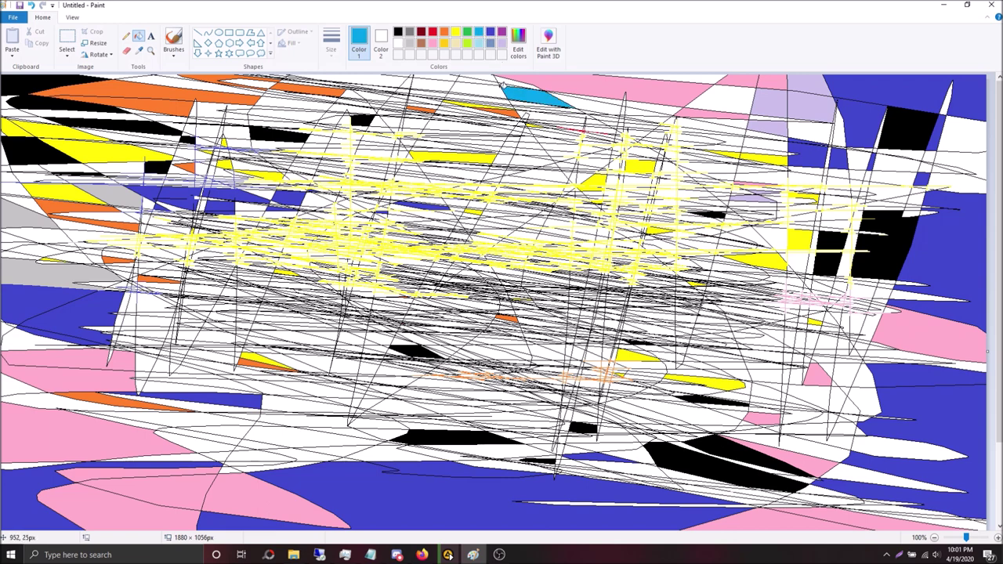